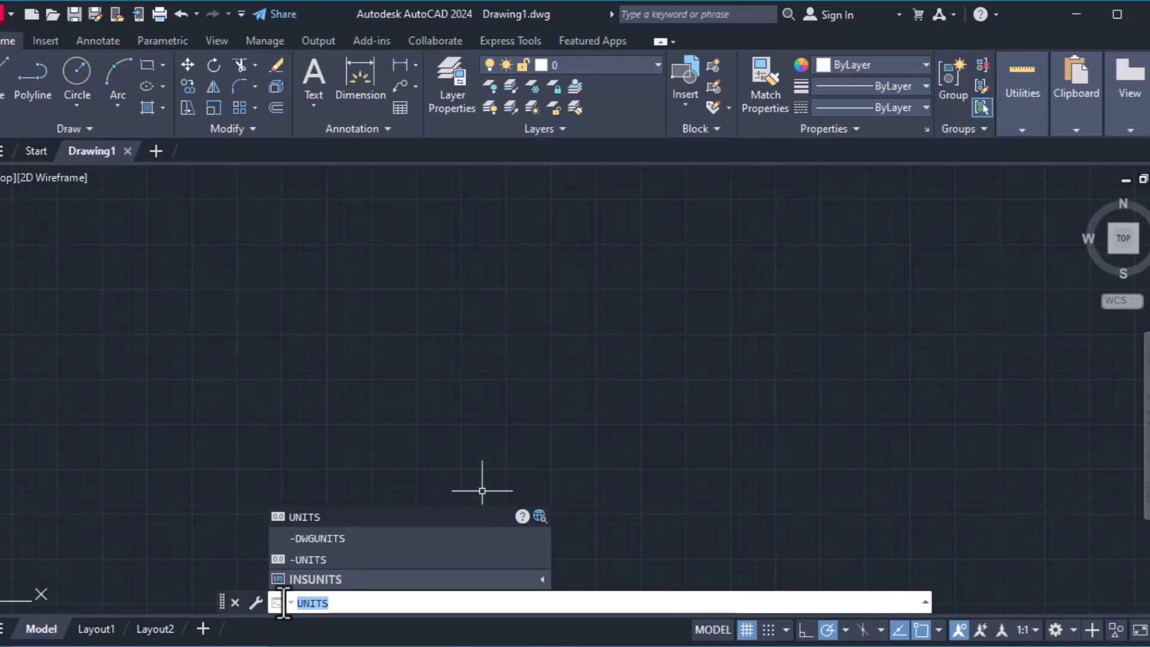
Set the drawing units to Engineering length with 0'-0" precision and Feet as the insertion scale, accepting the unit mismatch
{"action": "key", "text": "Return"}
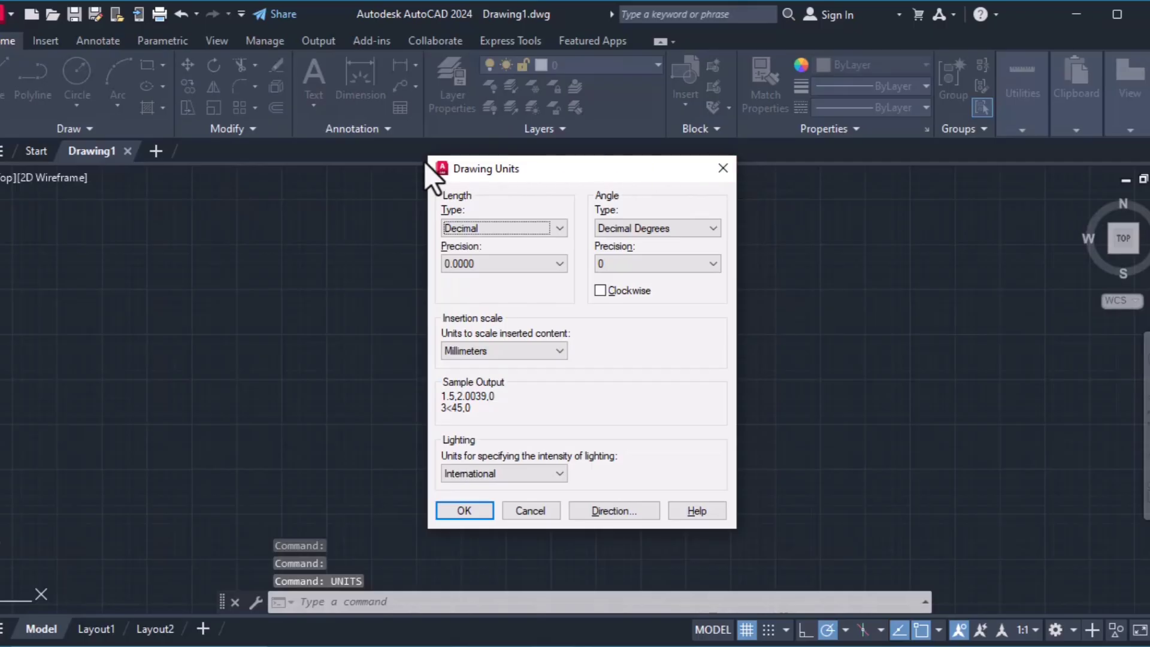
{"action": "left_click", "coordinate": [542, 228]}
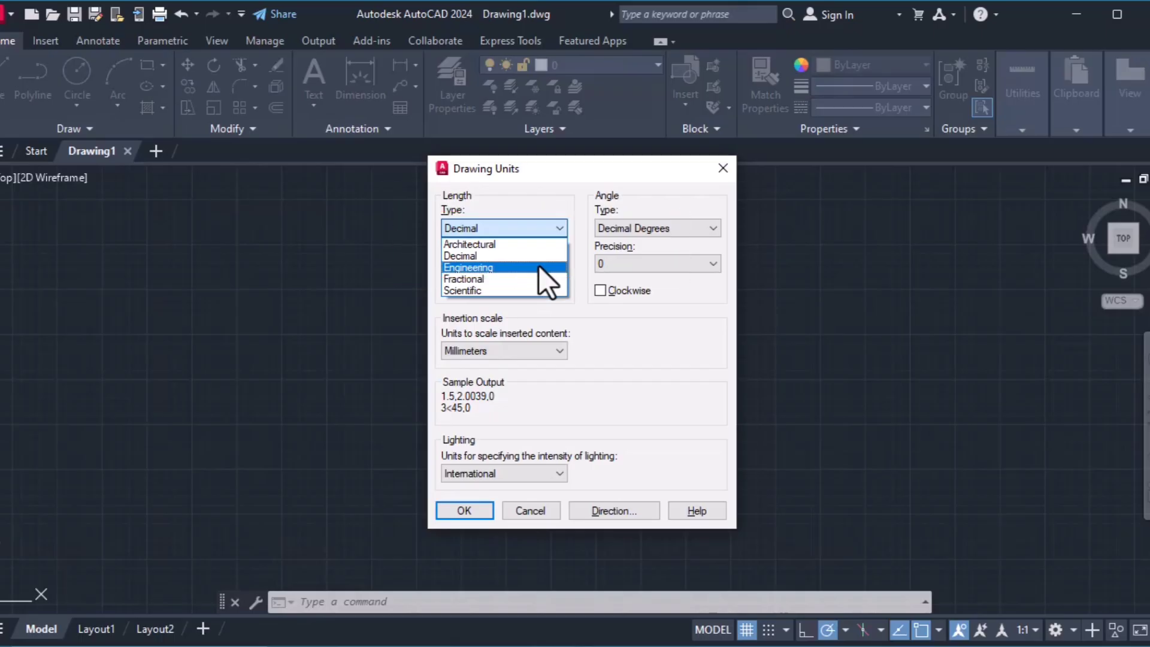
{"action": "left_click", "coordinate": [538, 267]}
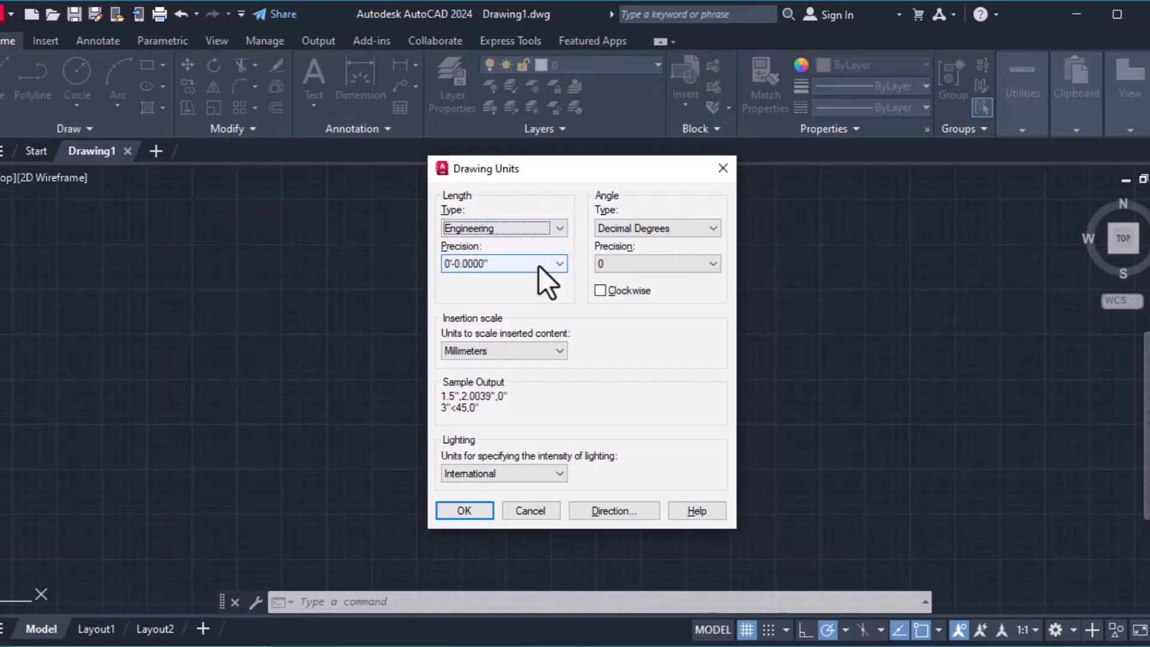
{"action": "left_click", "coordinate": [538, 265]}
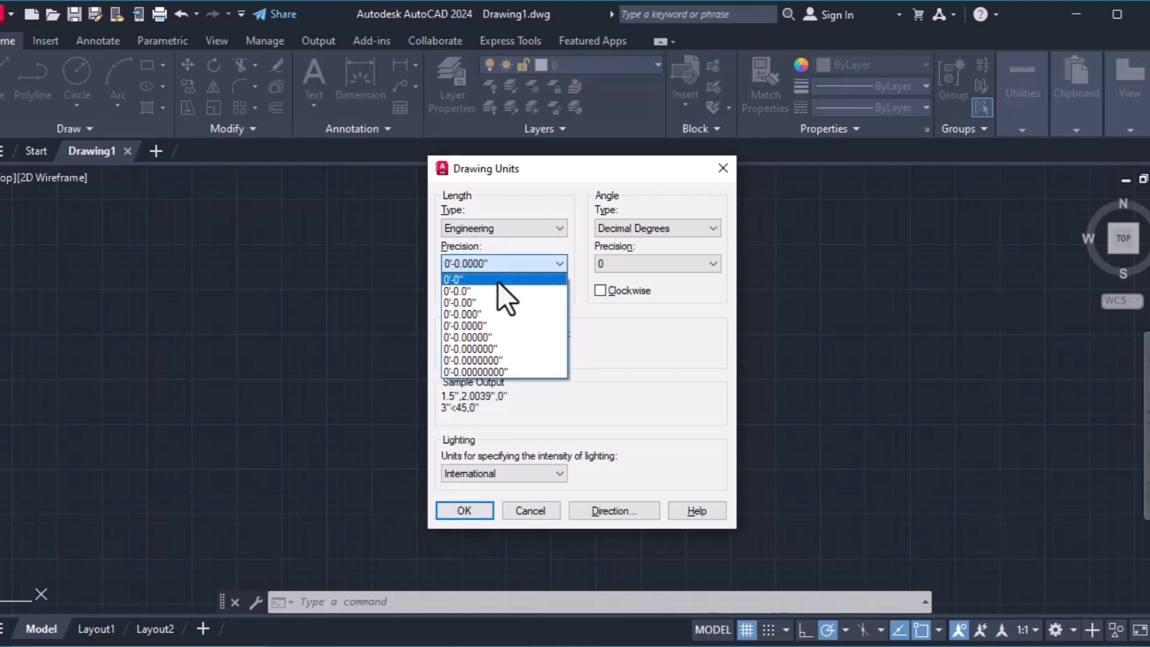
{"action": "left_click", "coordinate": [498, 282]}
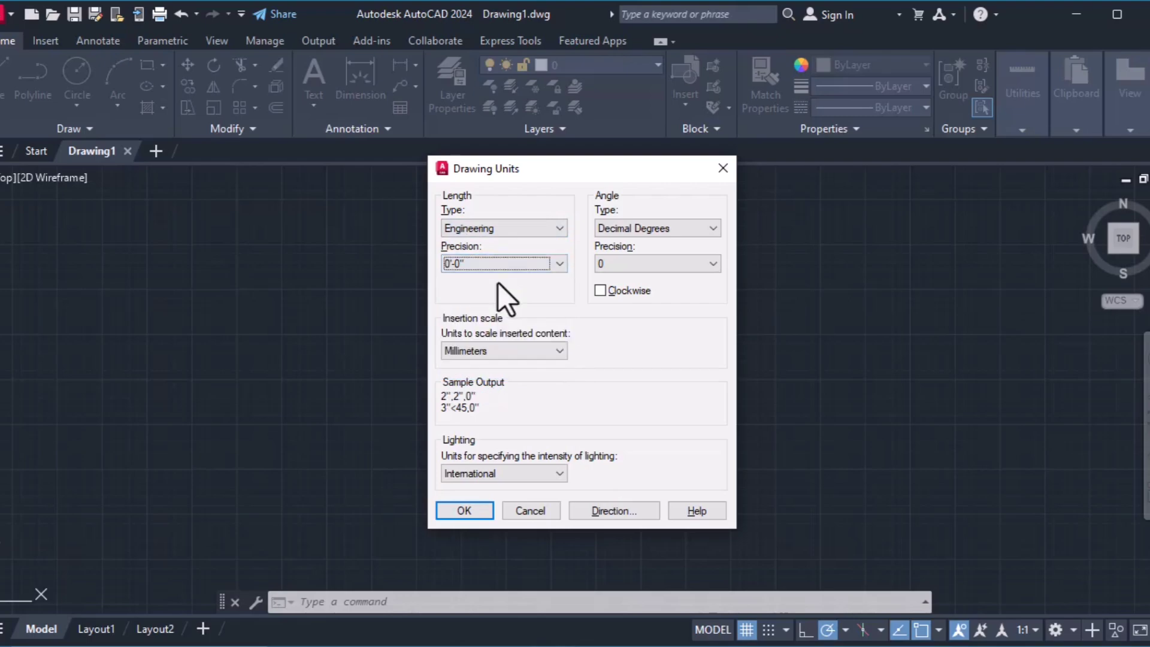
{"action": "left_click", "coordinate": [522, 353]}
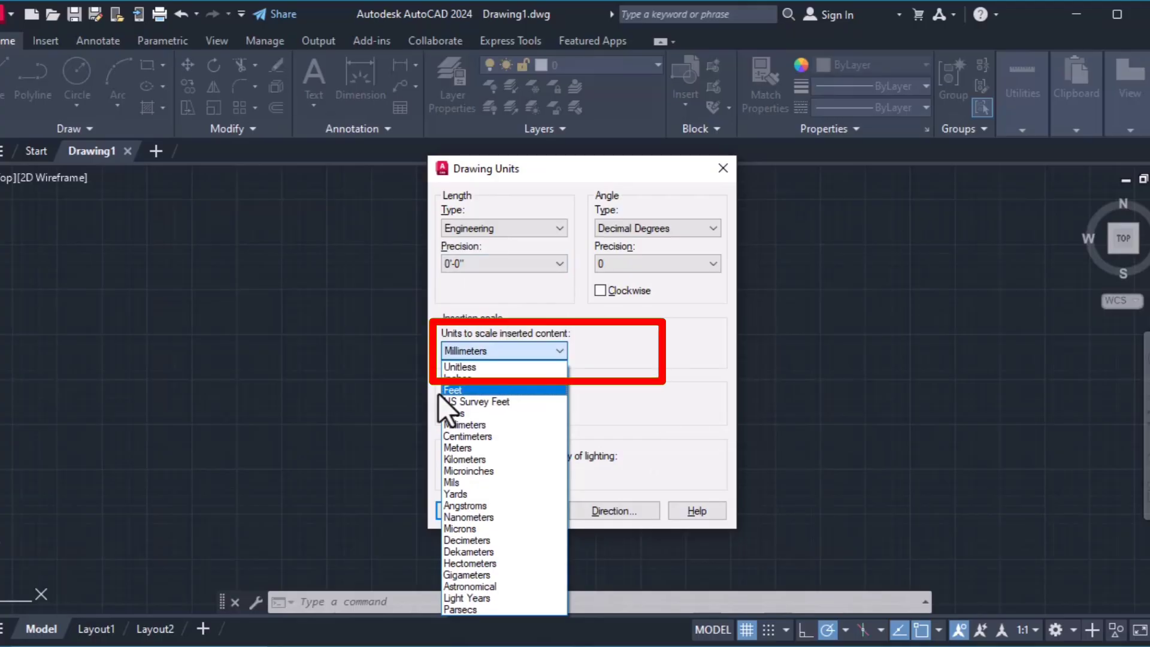
{"action": "left_click", "coordinate": [525, 391]}
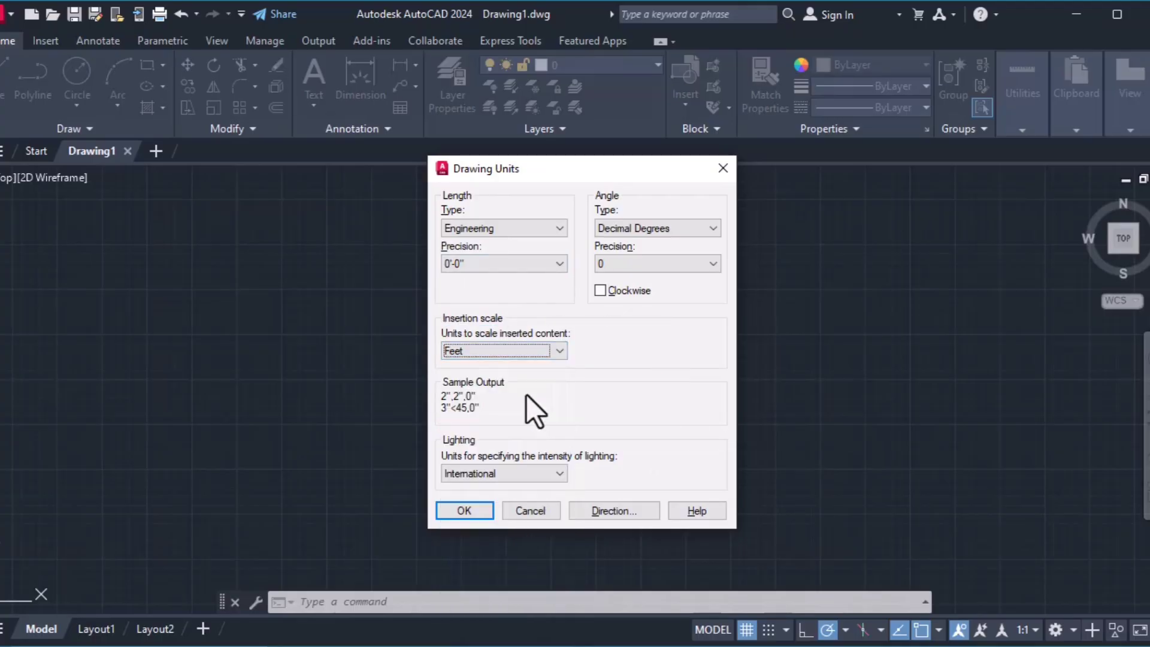
{"action": "left_click", "coordinate": [470, 513]}
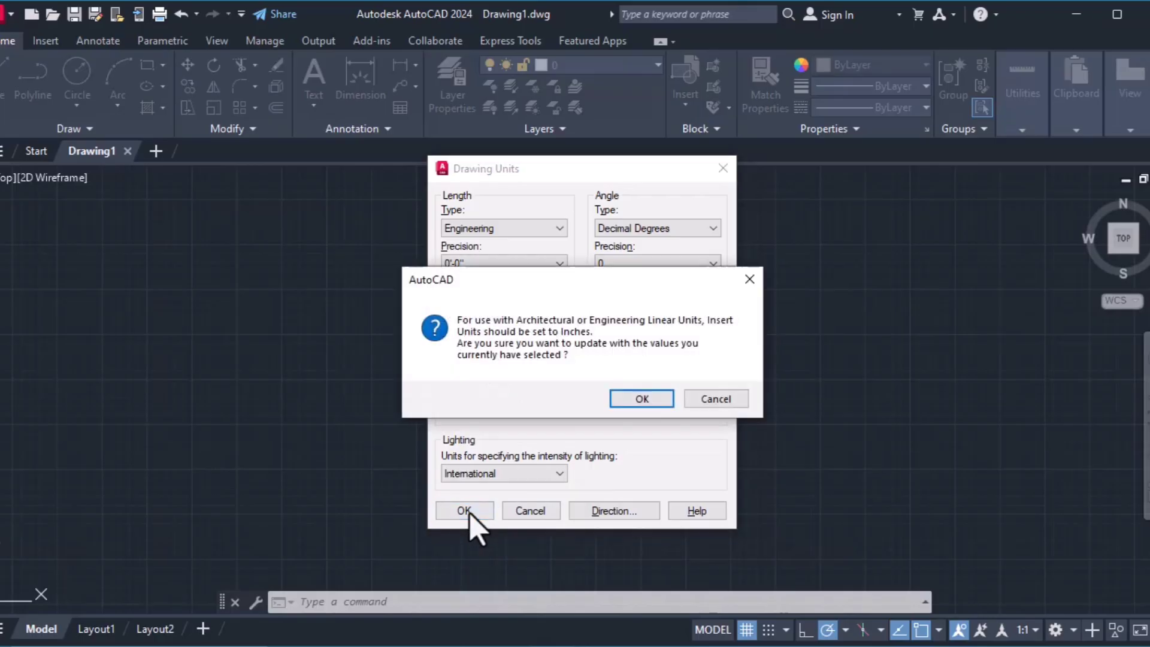
{"action": "left_click", "coordinate": [642, 398]}
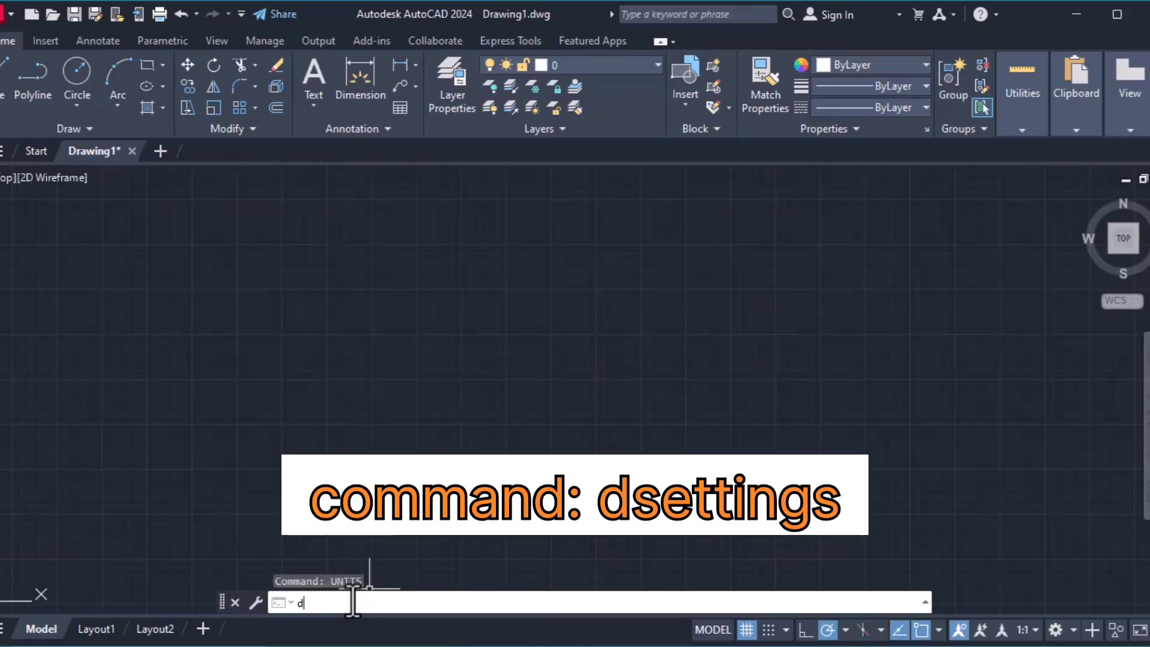
Review the object snap modes in the drafting settings (DSETTINGS) and accept them
{"action": "type", "text": "sETT"}
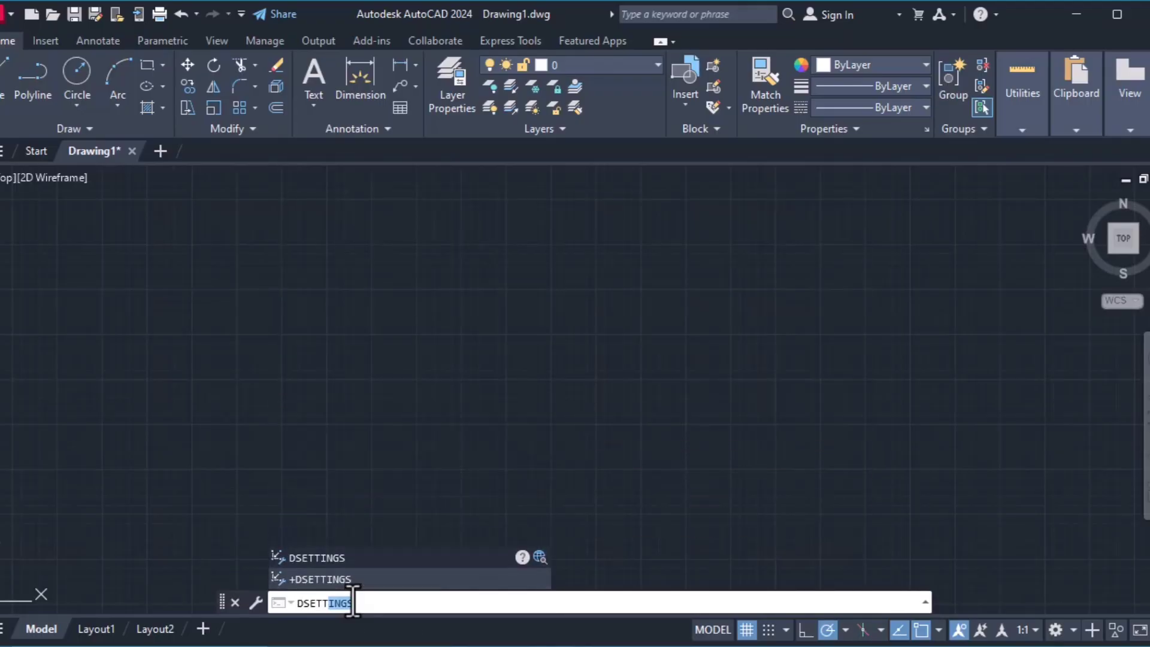
{"action": "type", "text": "INGS"}
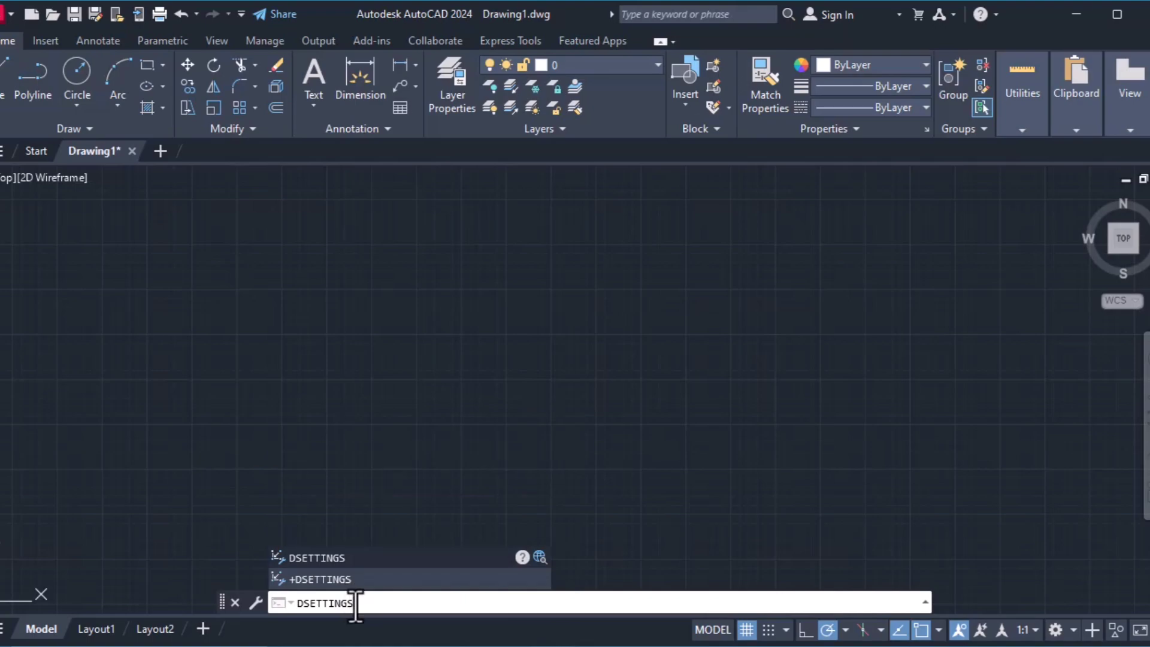
{"action": "left_click_drag", "start_coordinate": [353, 602], "coordinate": [272, 608]}
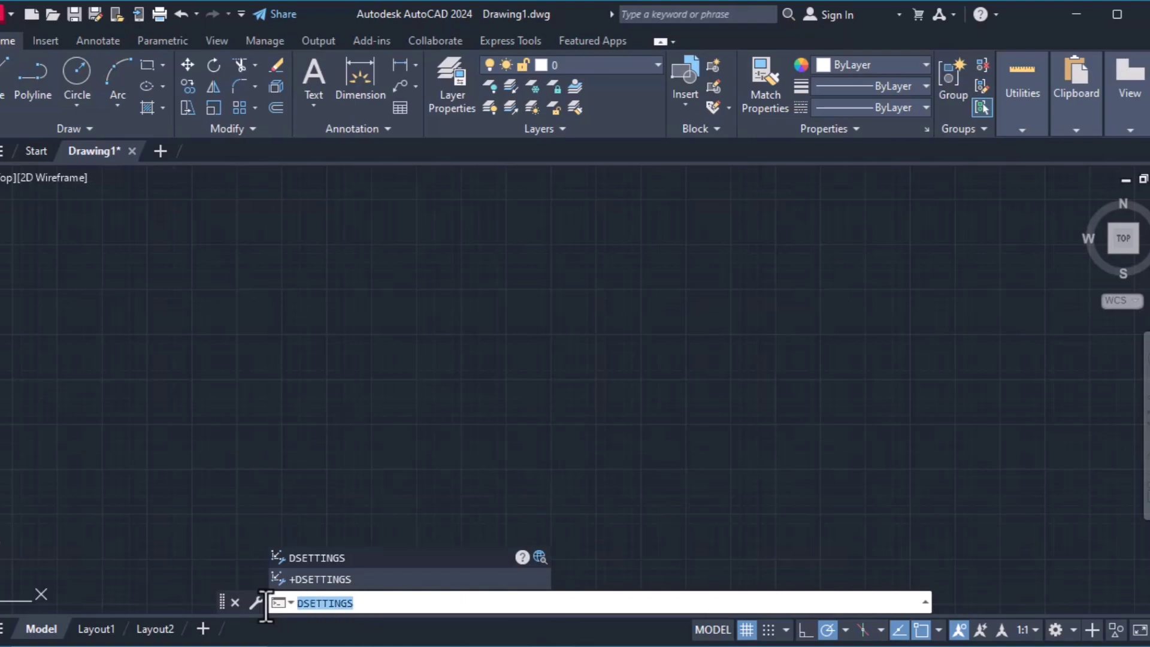
{"action": "key", "text": "Return"}
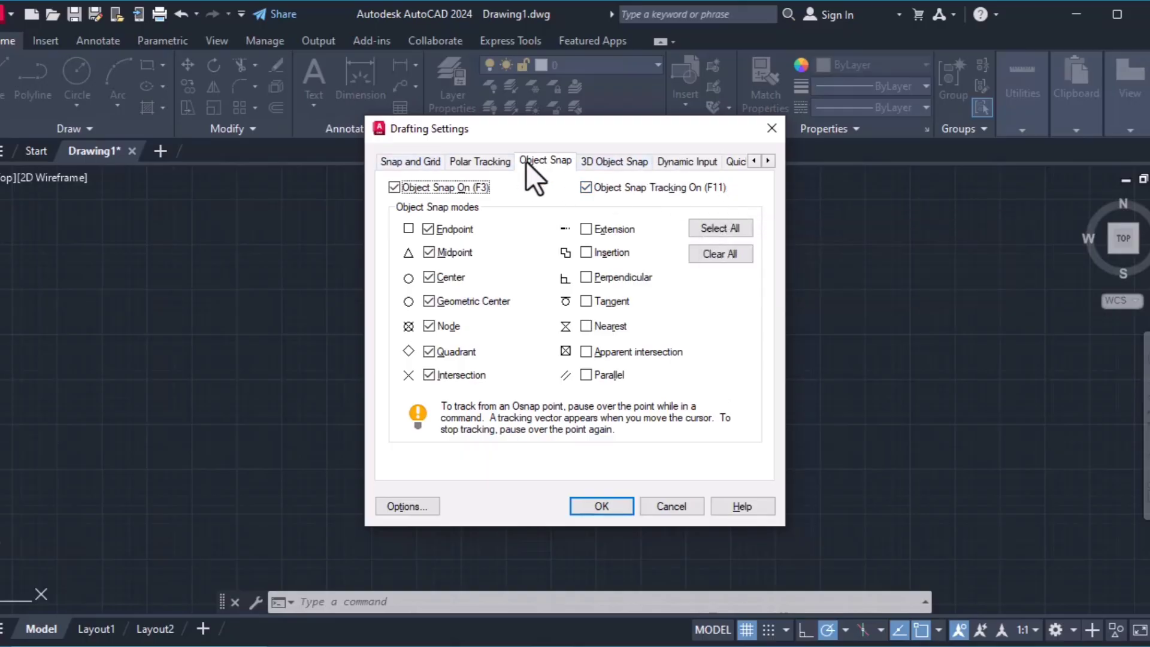
{"action": "left_click", "coordinate": [604, 505]}
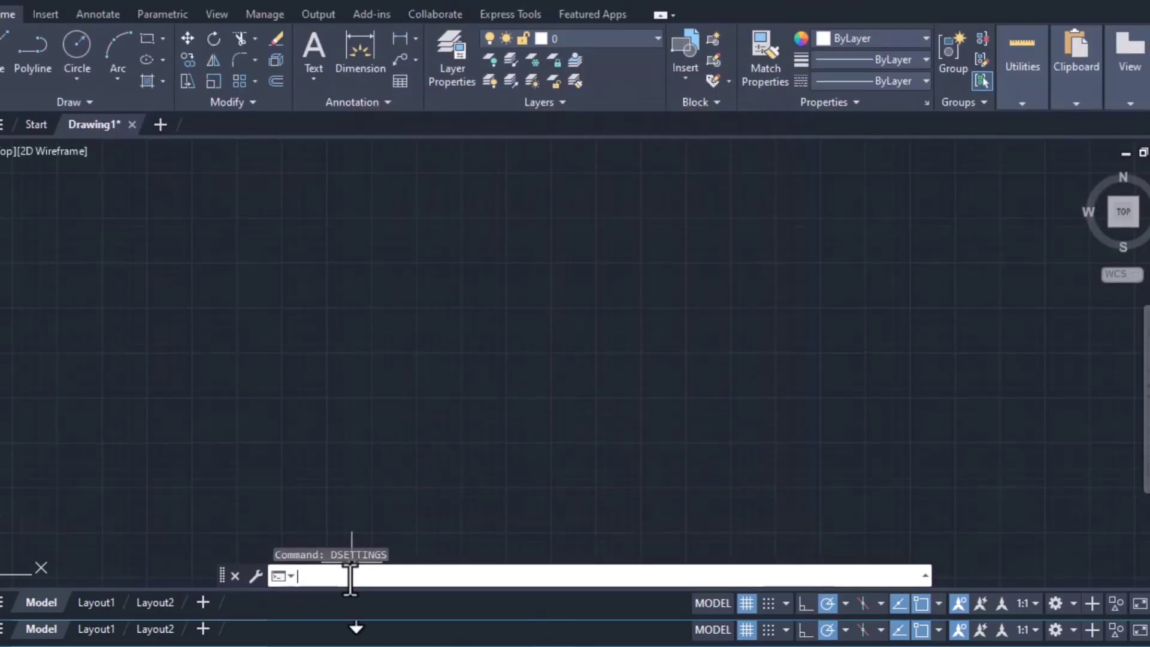
Create a new dimension style for all dimensions with DIMSTYLE, starting from ISO-25 and named Copy of ISO-25
{"action": "type", "text": "dims"}
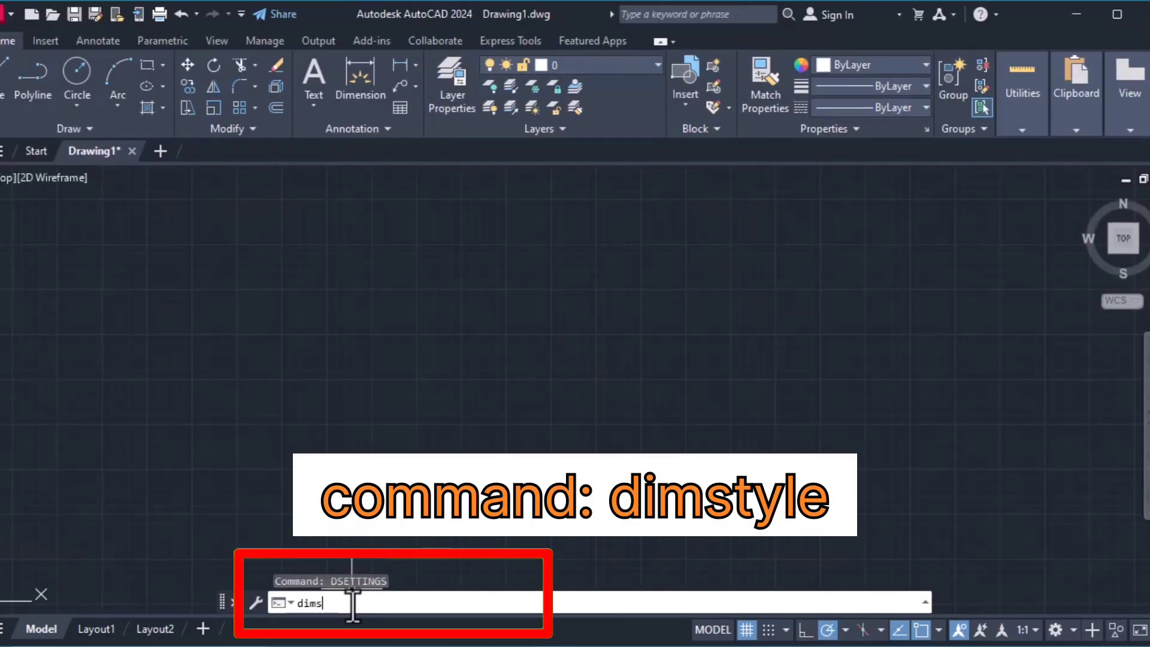
{"action": "type", "text": "tyle"}
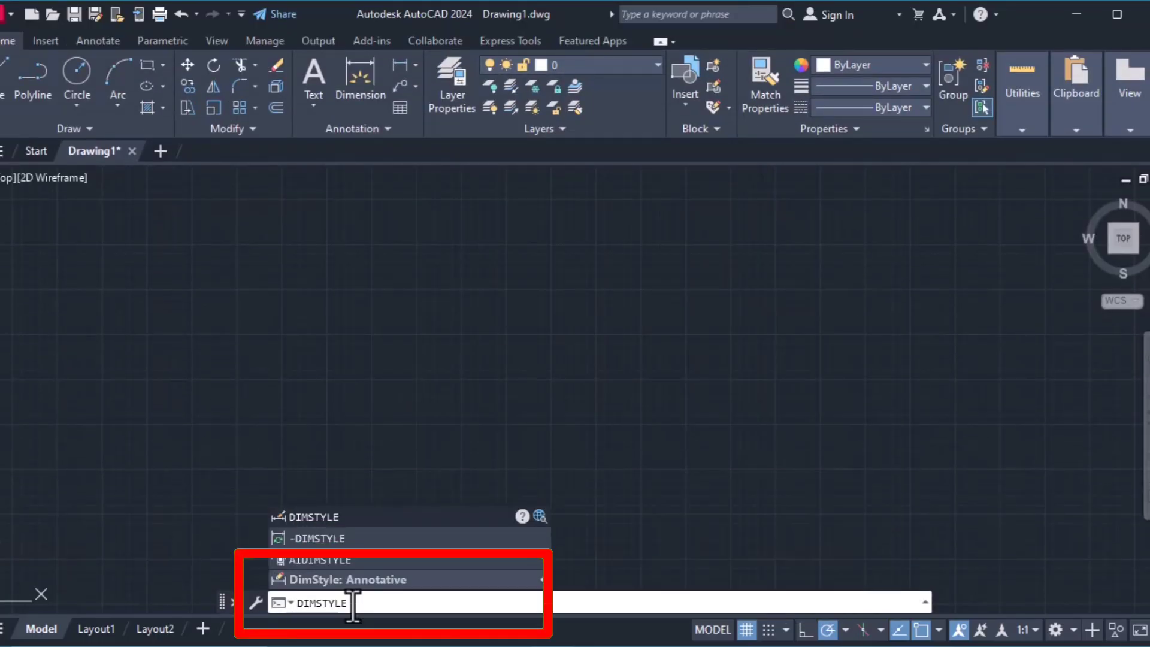
{"action": "left_click_drag", "start_coordinate": [353, 606], "coordinate": [287, 606]}
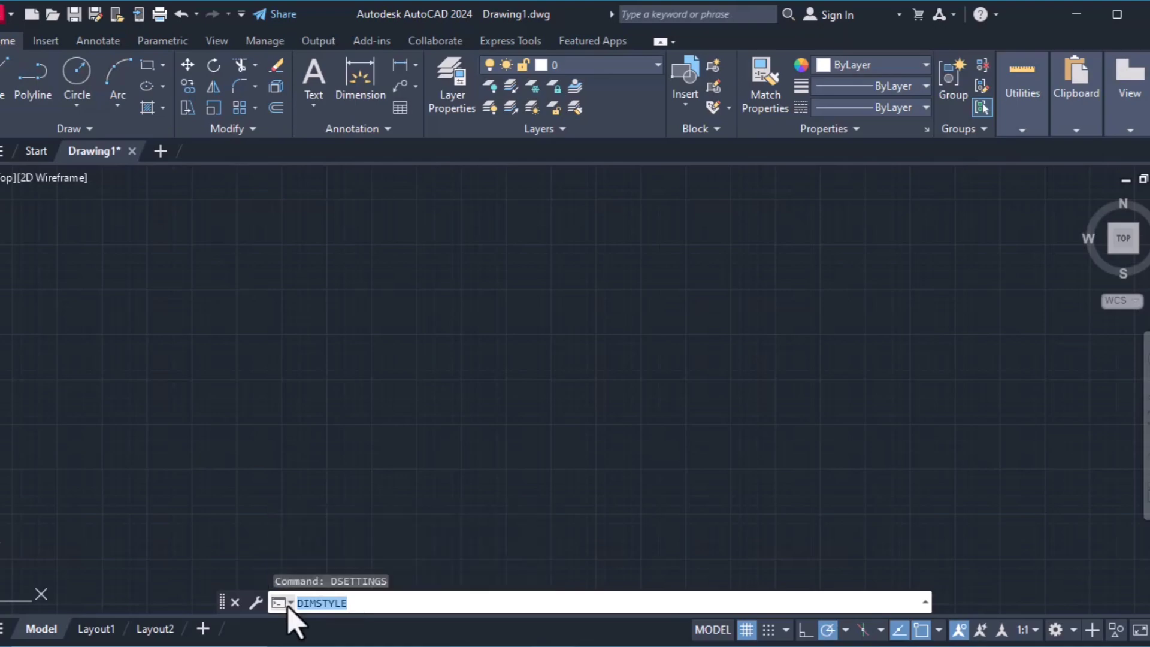
{"action": "key", "text": "Return"}
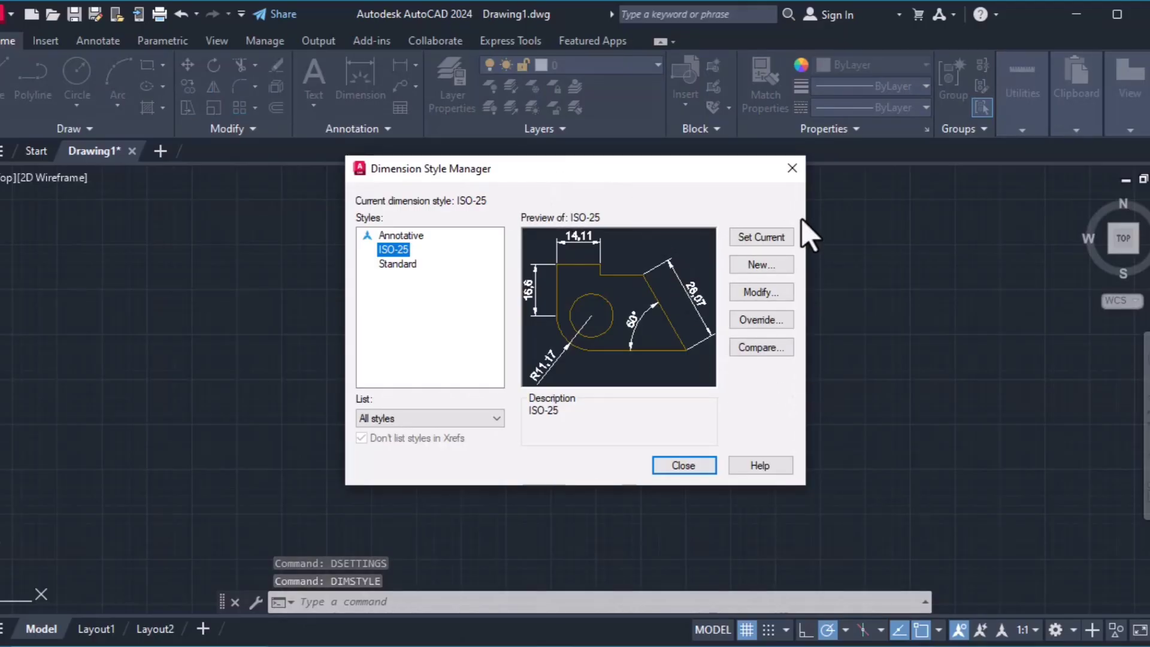
{"action": "left_click_drag", "start_coordinate": [600, 172], "coordinate": [564, 198]}
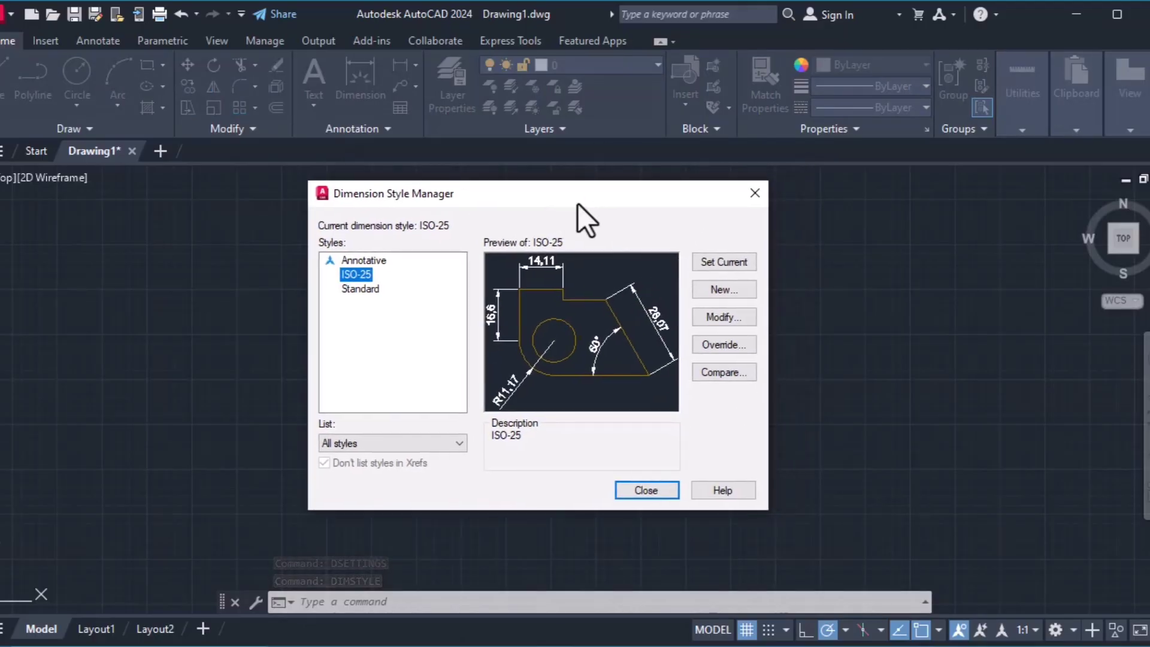
{"action": "left_click", "coordinate": [722, 290]}
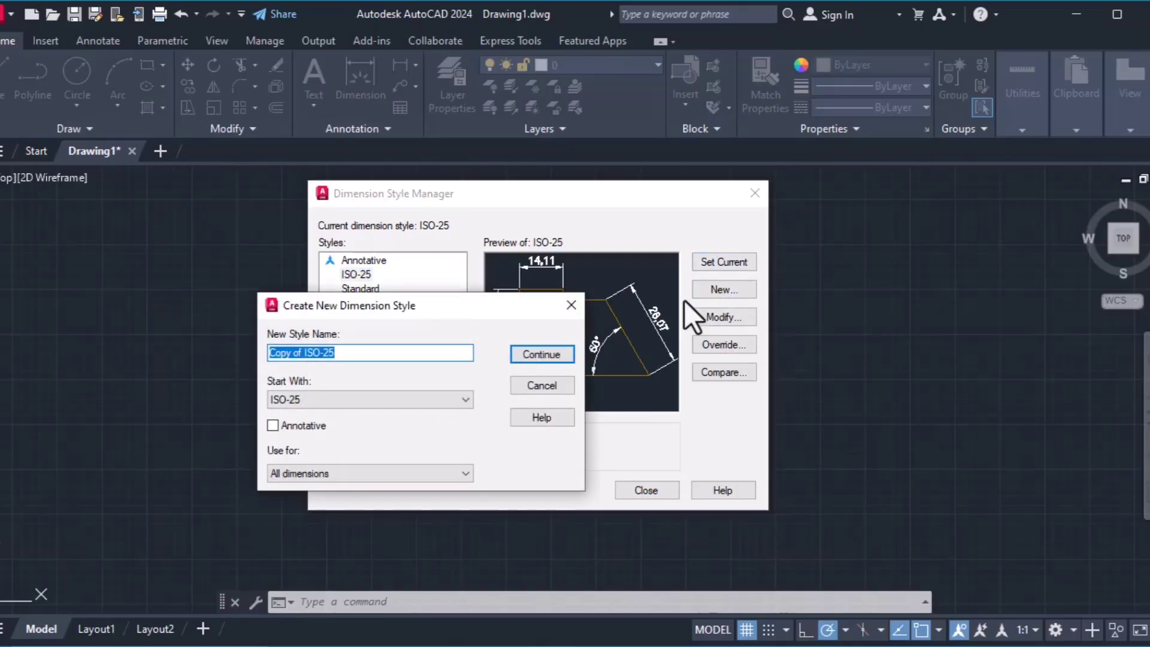
{"action": "left_click", "coordinate": [541, 357]}
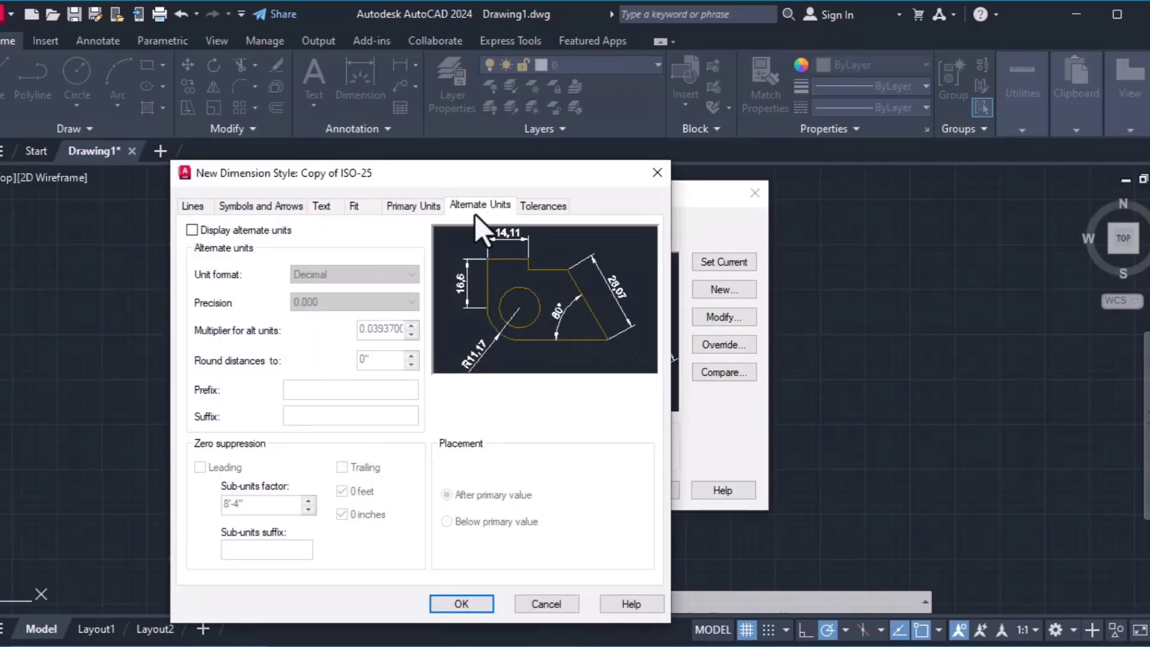
Try Red as the new style's dimension line color, and set the color to ByLayer instead
{"action": "left_click_drag", "start_coordinate": [452, 180], "coordinate": [542, 177]}
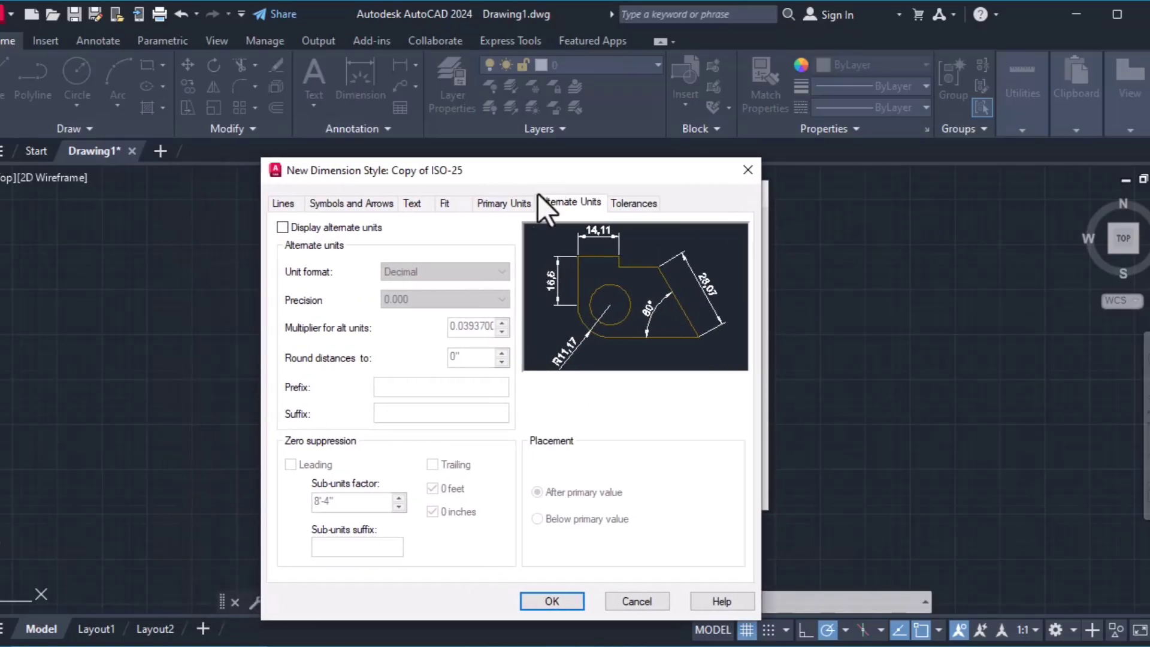
{"action": "left_click", "coordinate": [282, 204]}
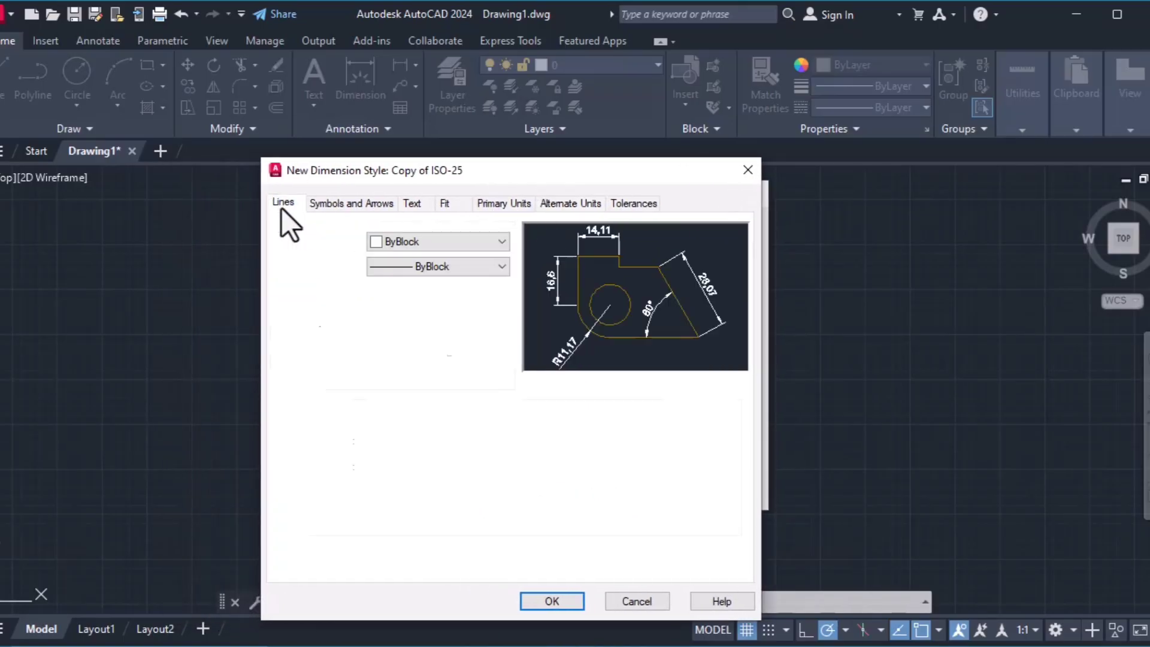
{"action": "left_click", "coordinate": [486, 245]}
{"action": "left_click", "coordinate": [422, 288]}
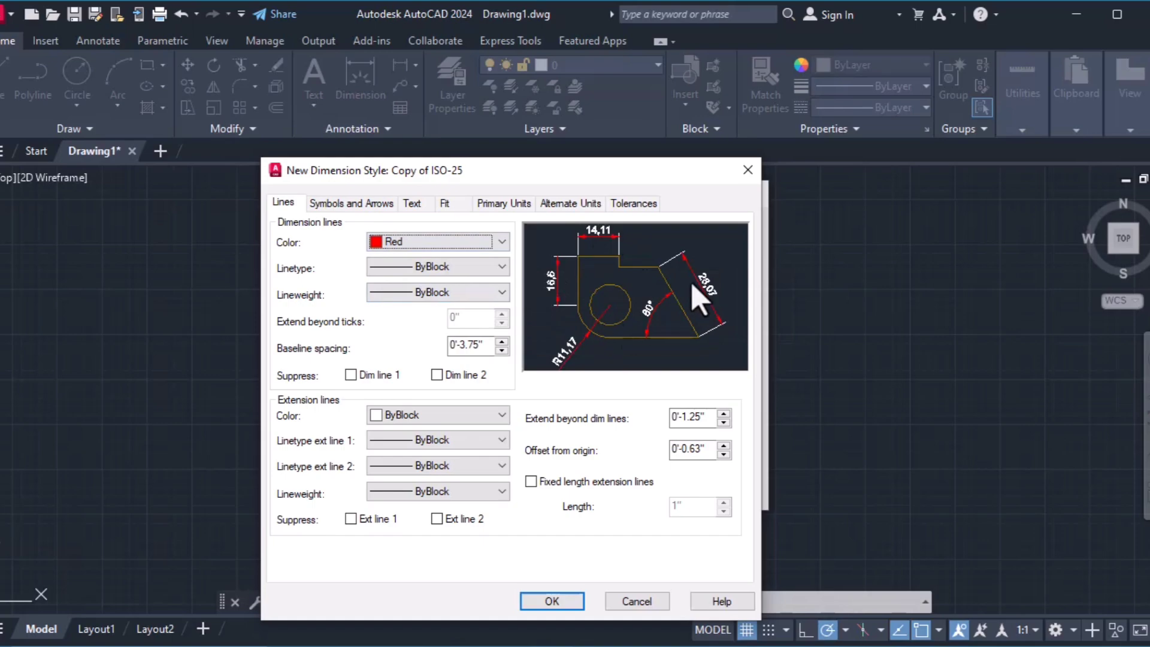
{"action": "left_click", "coordinate": [476, 242]}
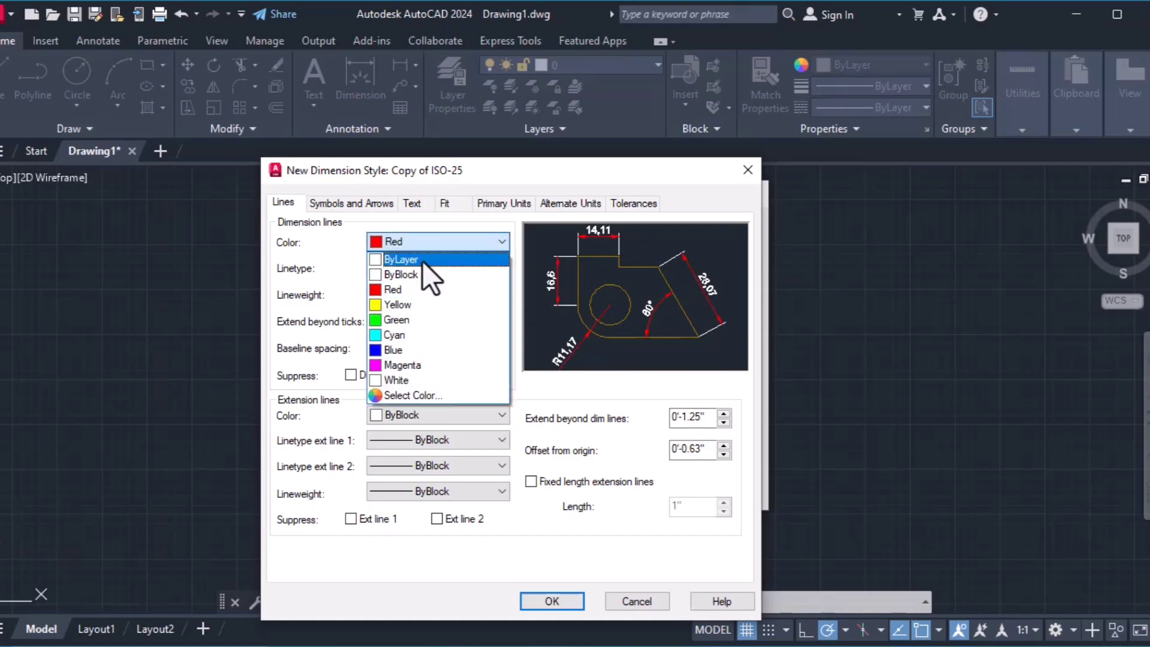
{"action": "left_click", "coordinate": [423, 260]}
Set the baseline spacing of the dimension lines to 5"
{"action": "left_click", "coordinate": [465, 267]}
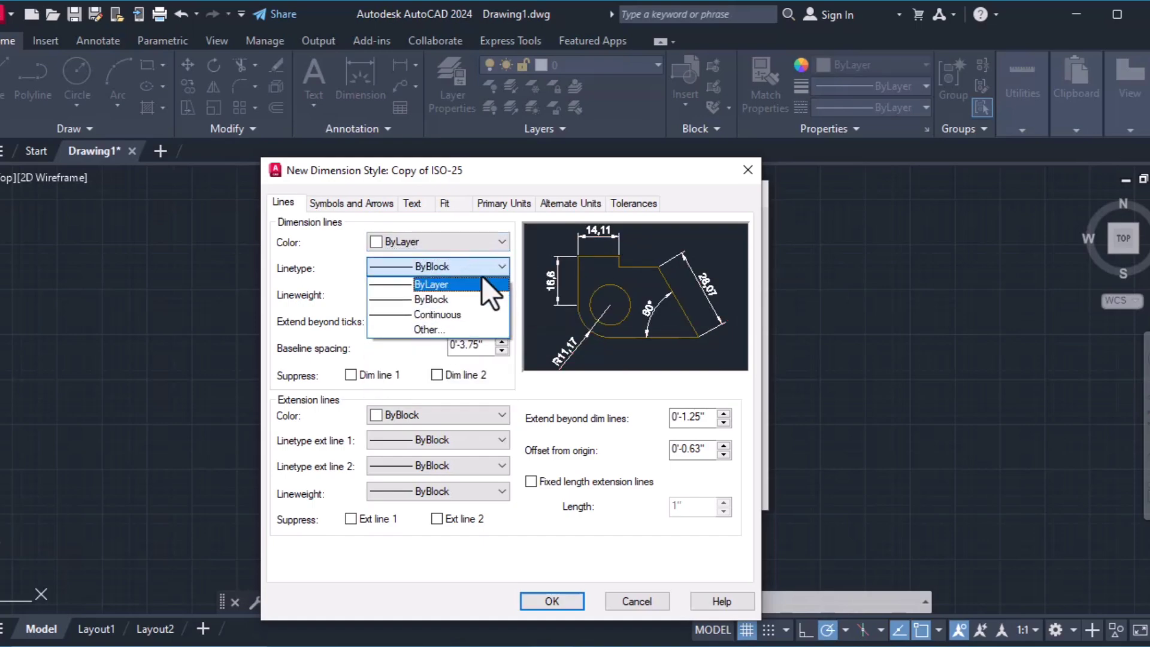
{"action": "left_click", "coordinate": [410, 367]}
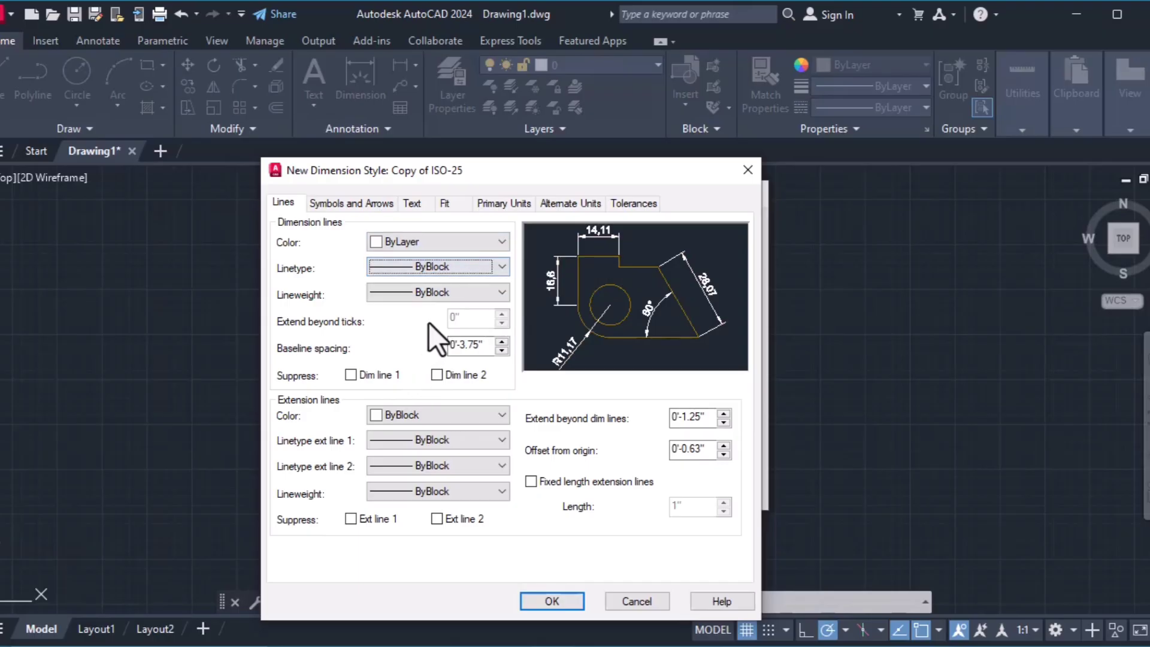
{"action": "double_click", "coordinate": [487, 346]}
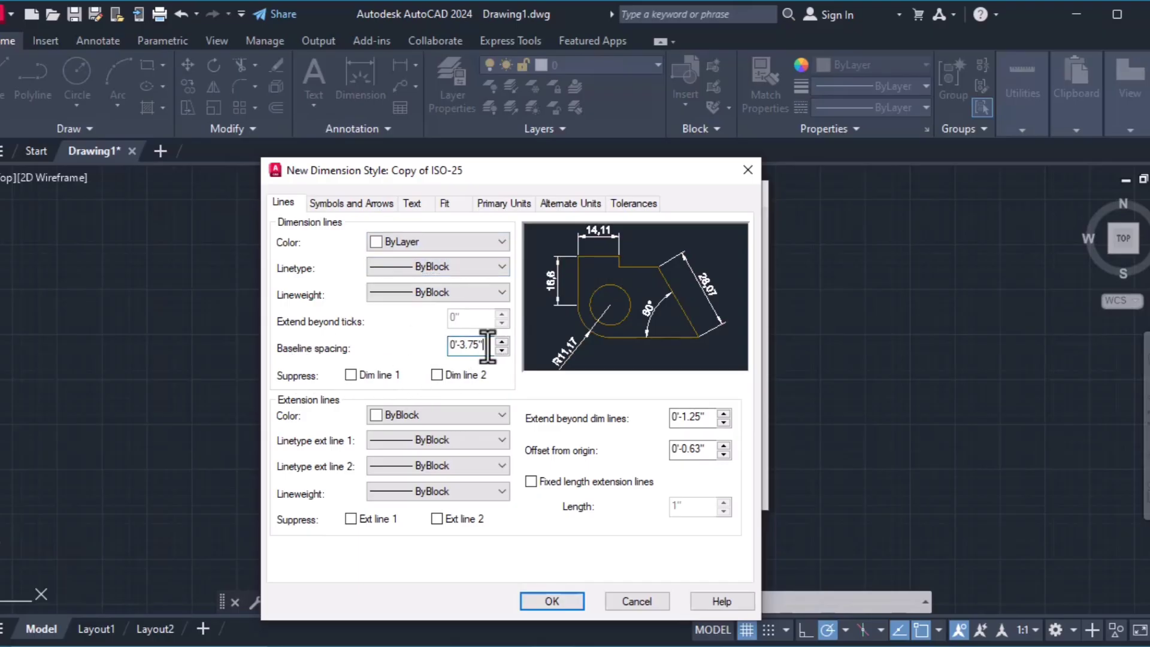
{"action": "type", "text": "5\""}
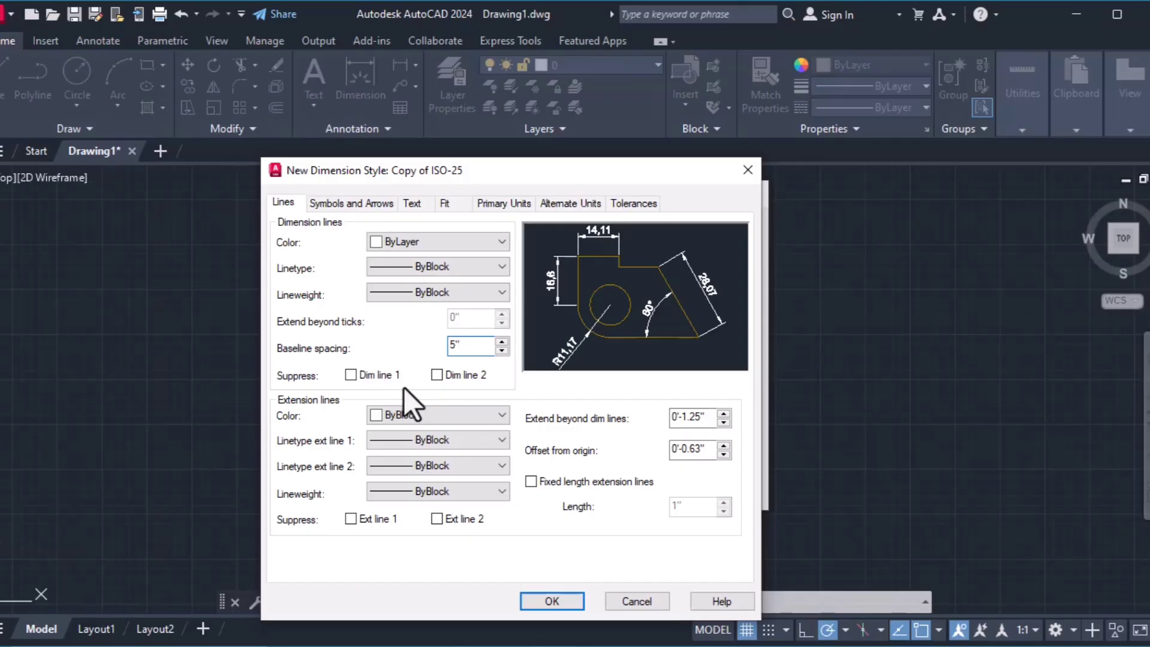
Try suppressing dimension lines 1 and 2, and turn both suppressions off again
{"action": "left_click", "coordinate": [356, 376]}
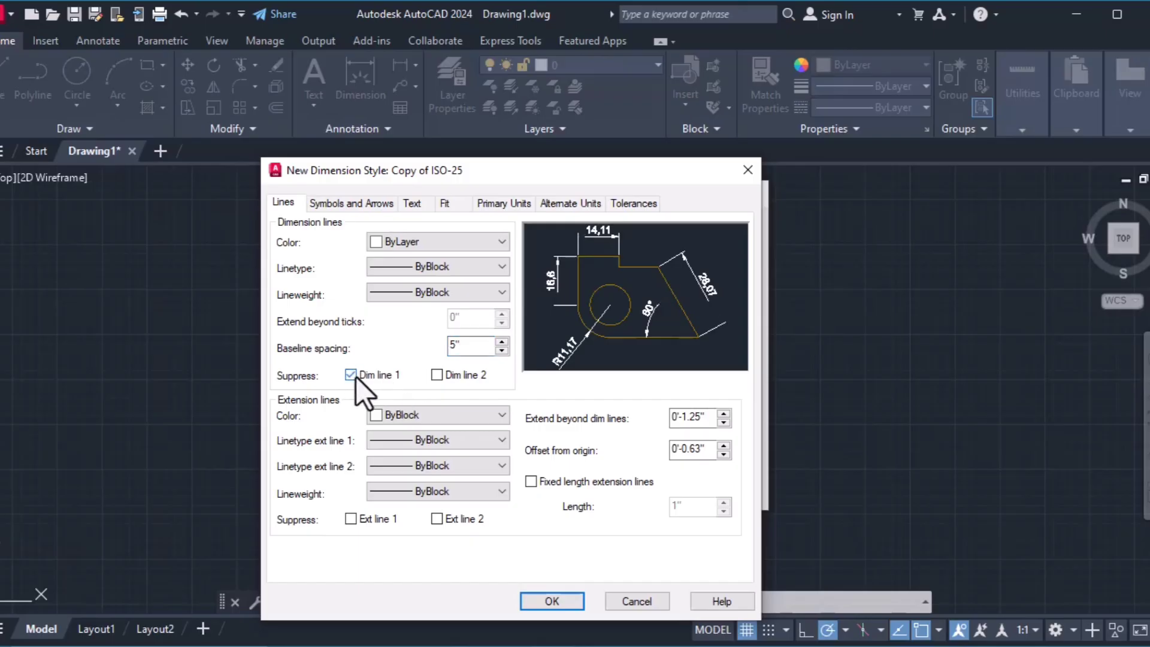
{"action": "left_click", "coordinate": [437, 375]}
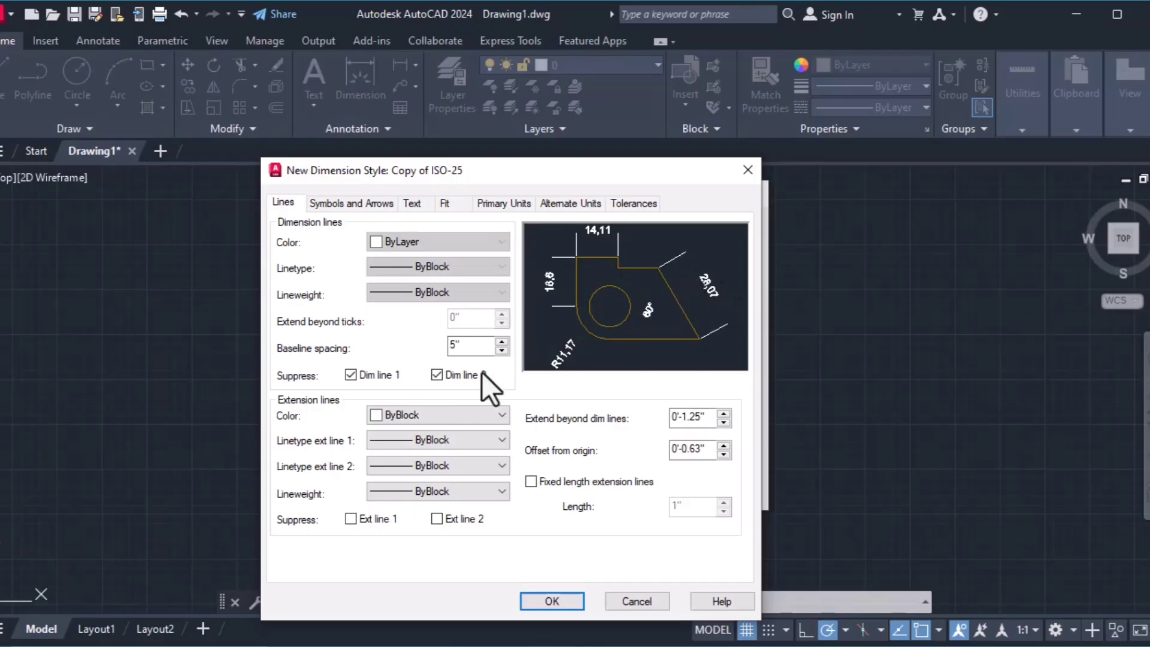
{"action": "left_click", "coordinate": [437, 376]}
{"action": "left_click", "coordinate": [351, 375]}
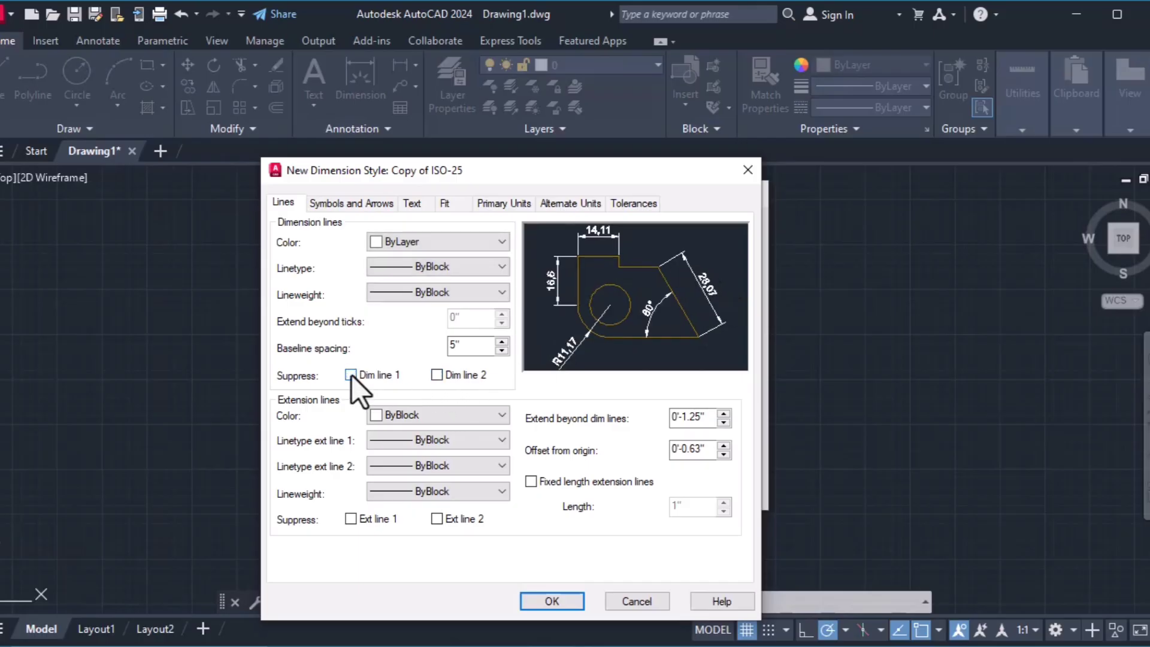
Try Green as the extension line color, and set the color to ByLayer instead
{"action": "left_click", "coordinate": [444, 412]}
{"action": "left_click", "coordinate": [428, 493]}
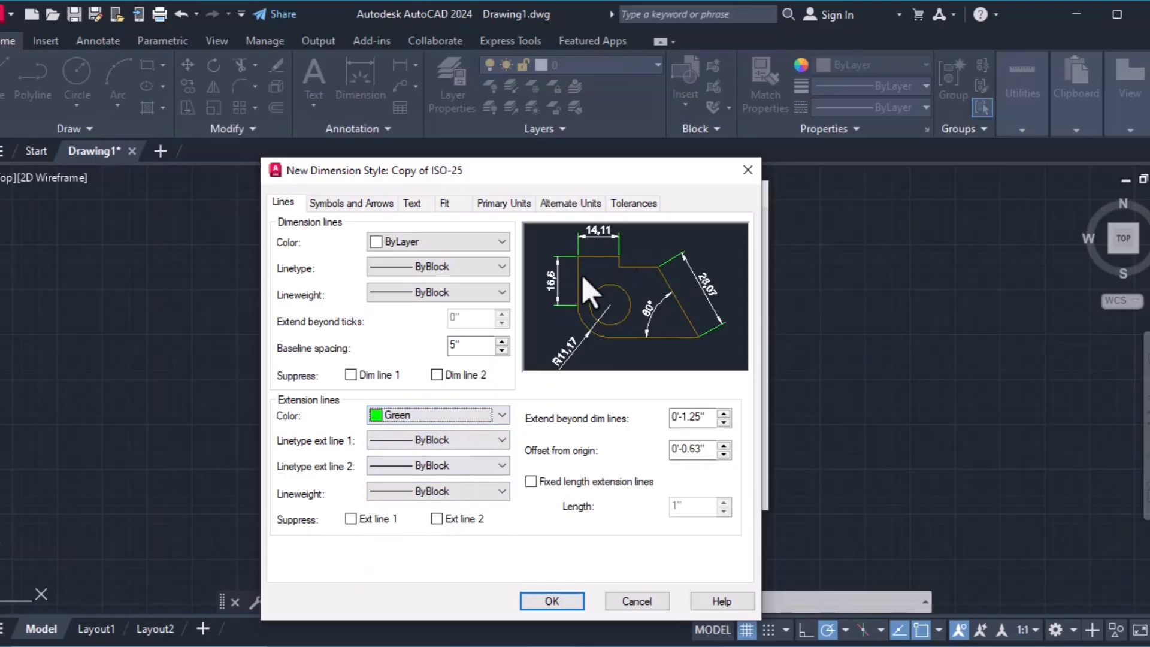
{"action": "left_click", "coordinate": [461, 415]}
{"action": "left_click", "coordinate": [424, 430]}
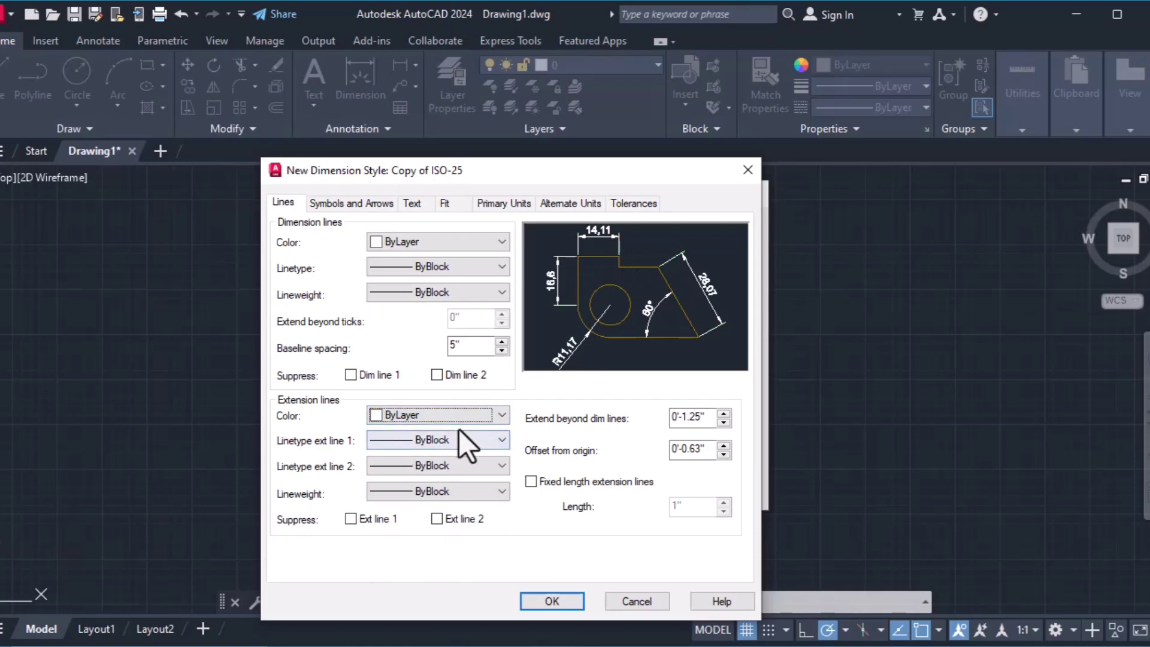
{"action": "scroll", "coordinate": [459, 436], "scroll_direction": "down", "scroll_amount": 1}
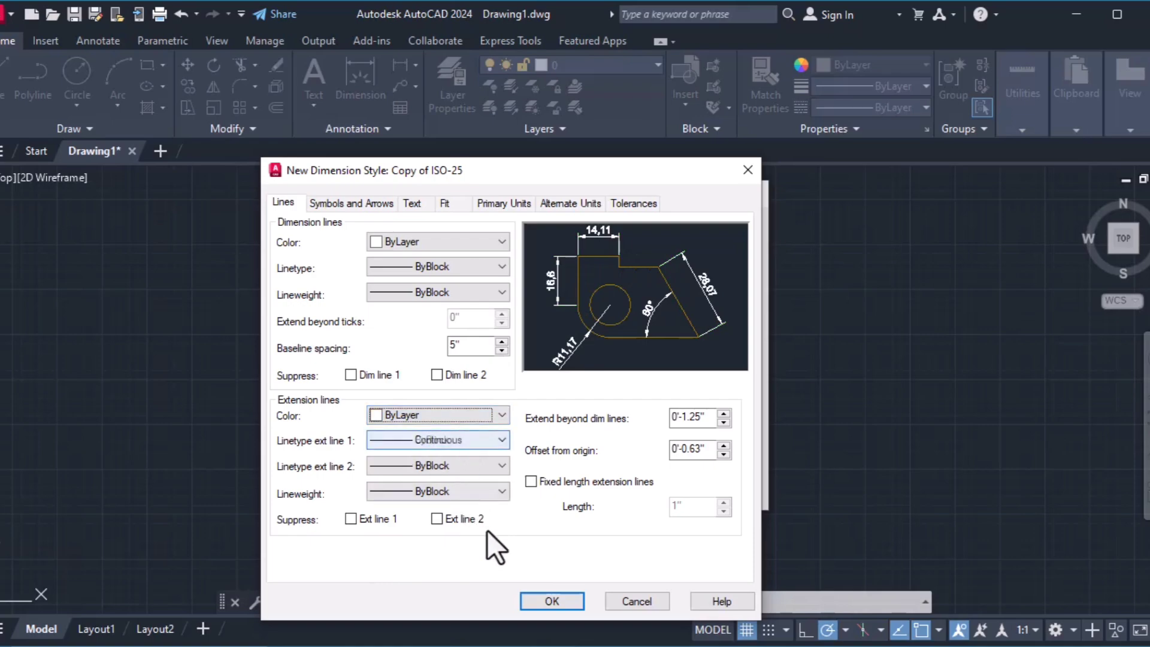
Review the type options for the first and second arrowheads, and set the new dimension style's arrow size to 1'
{"action": "left_click", "coordinate": [344, 206]}
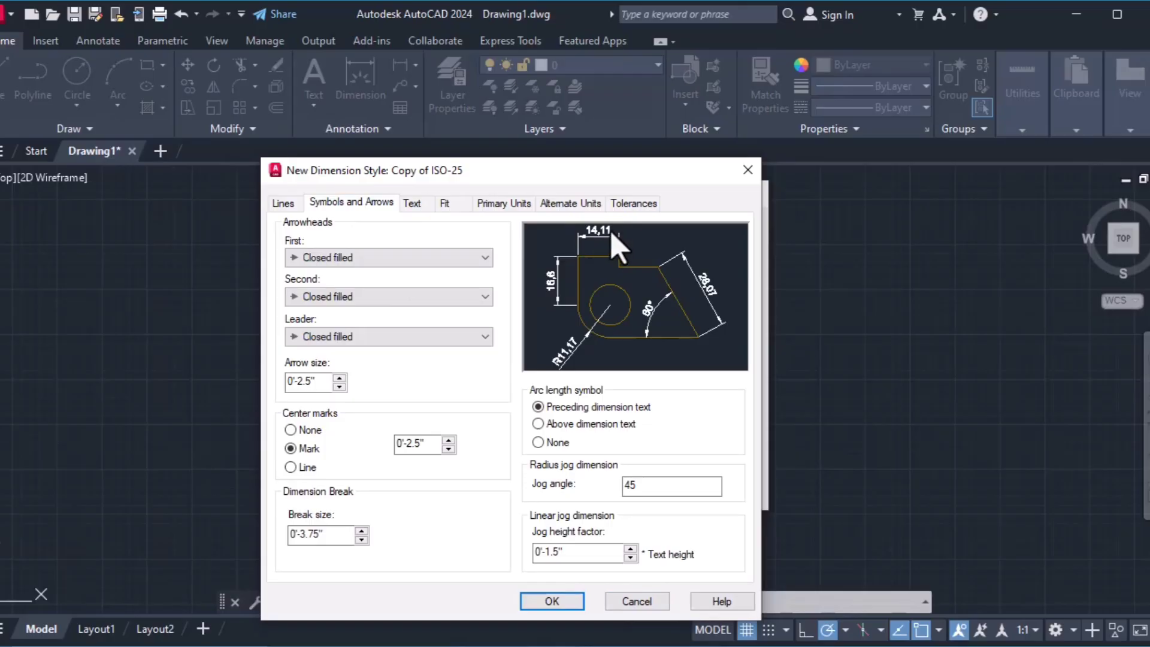
{"action": "left_click", "coordinate": [329, 257]}
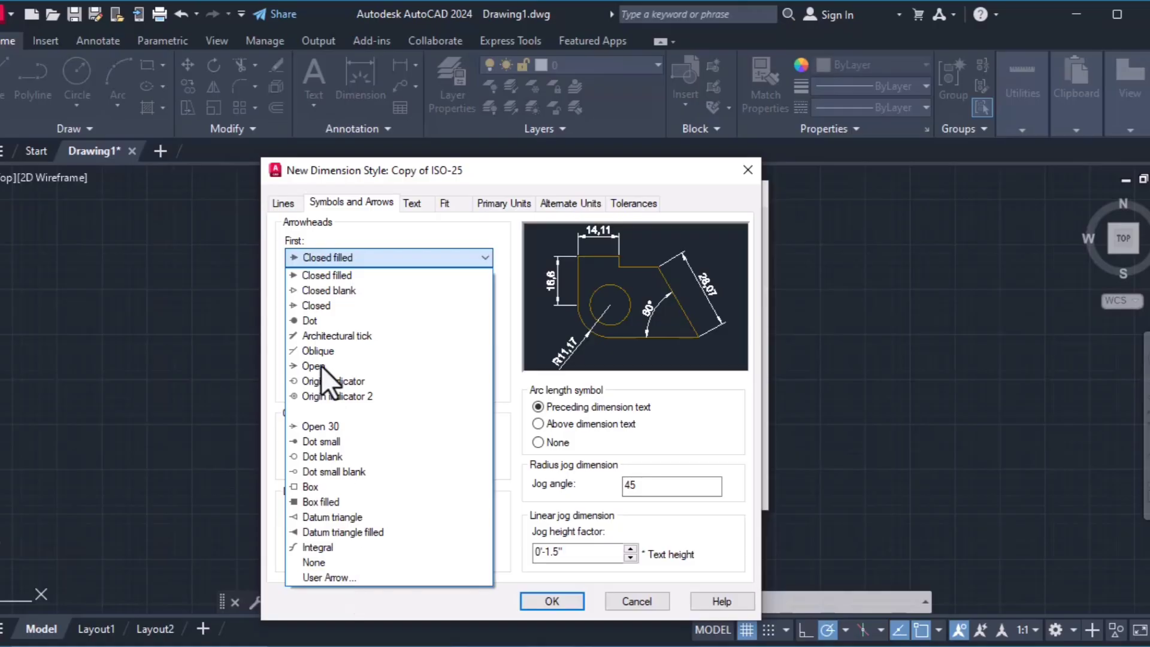
{"action": "left_click", "coordinate": [233, 546]}
{"action": "left_click", "coordinate": [380, 297]}
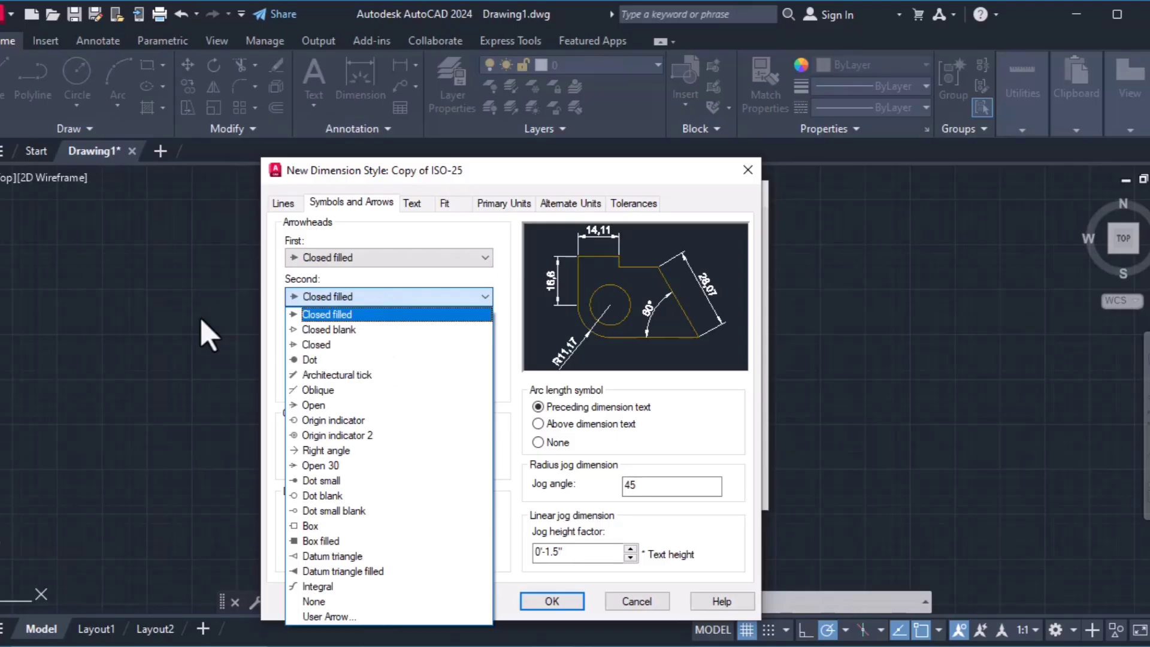
{"action": "left_click", "coordinate": [207, 335]}
{"action": "left_click", "coordinate": [319, 381]}
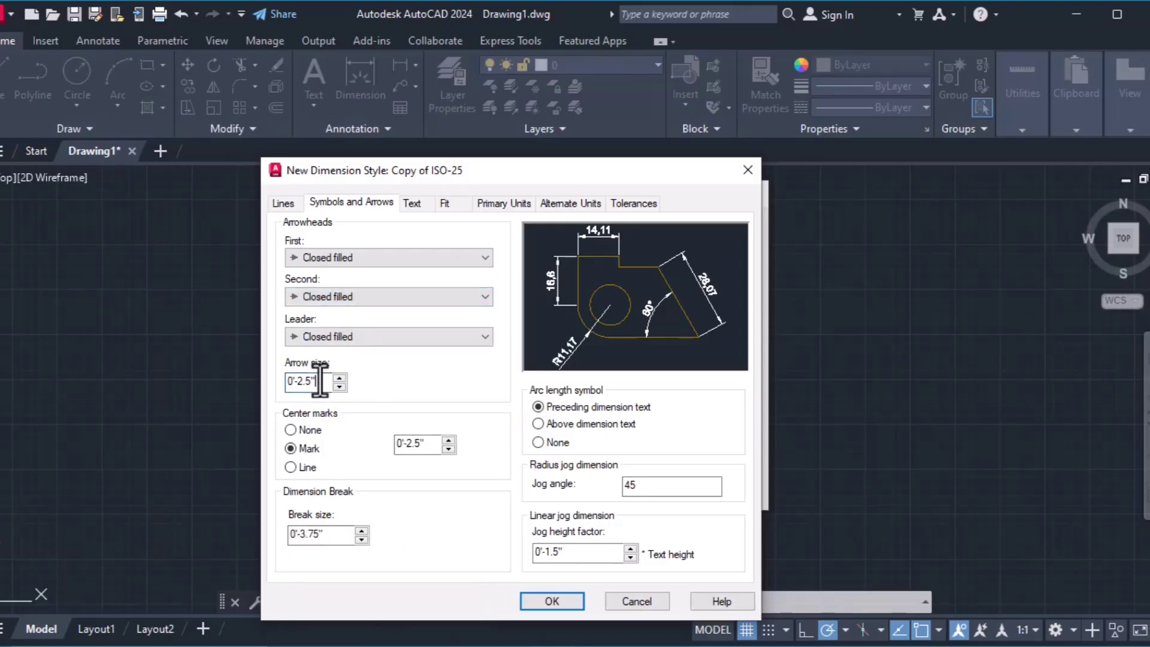
{"action": "left_click_drag", "start_coordinate": [320, 381], "coordinate": [255, 369]}
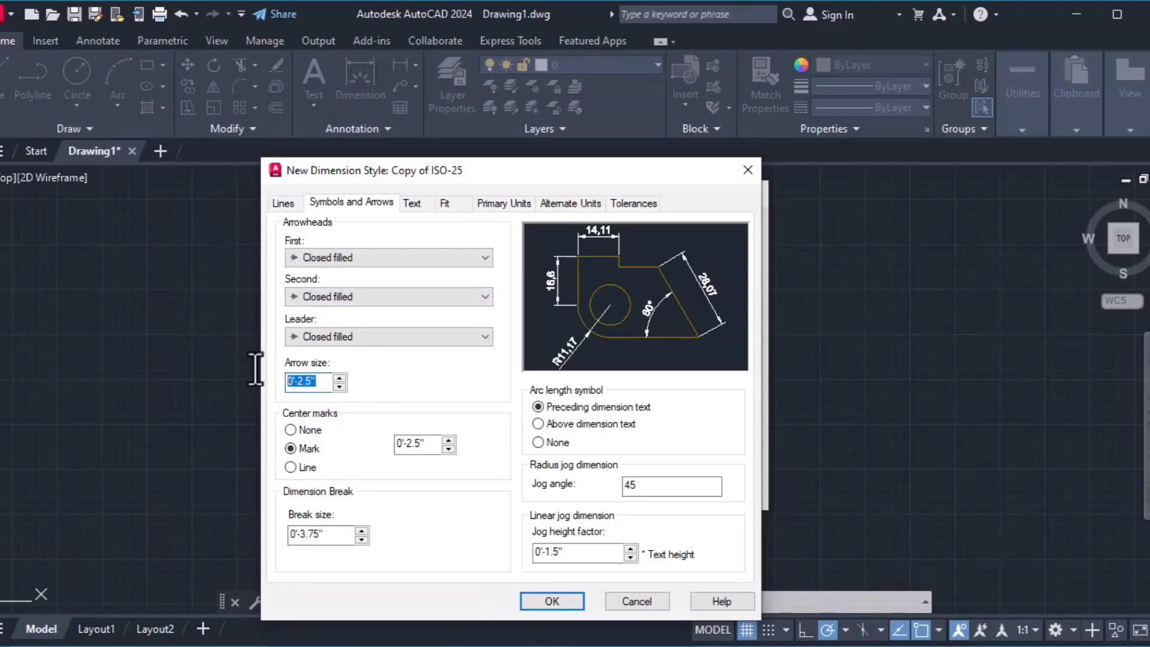
{"action": "key", "text": "BackSpace"}
{"action": "type", "text": "11"}
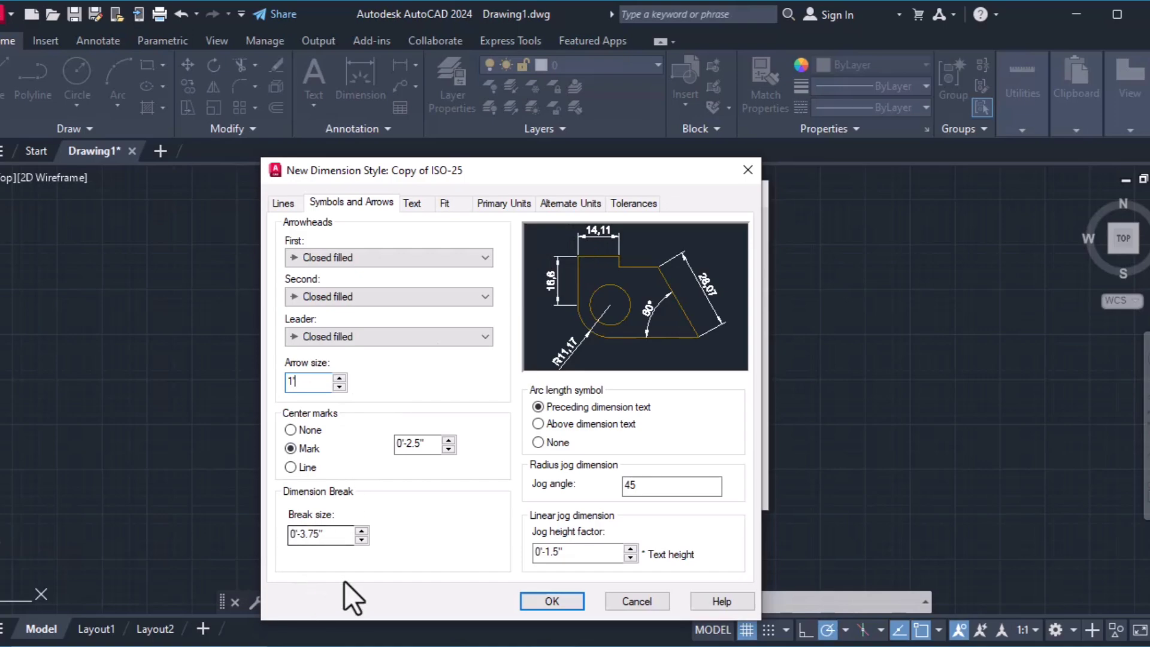
{"action": "left_click", "coordinate": [342, 535]}
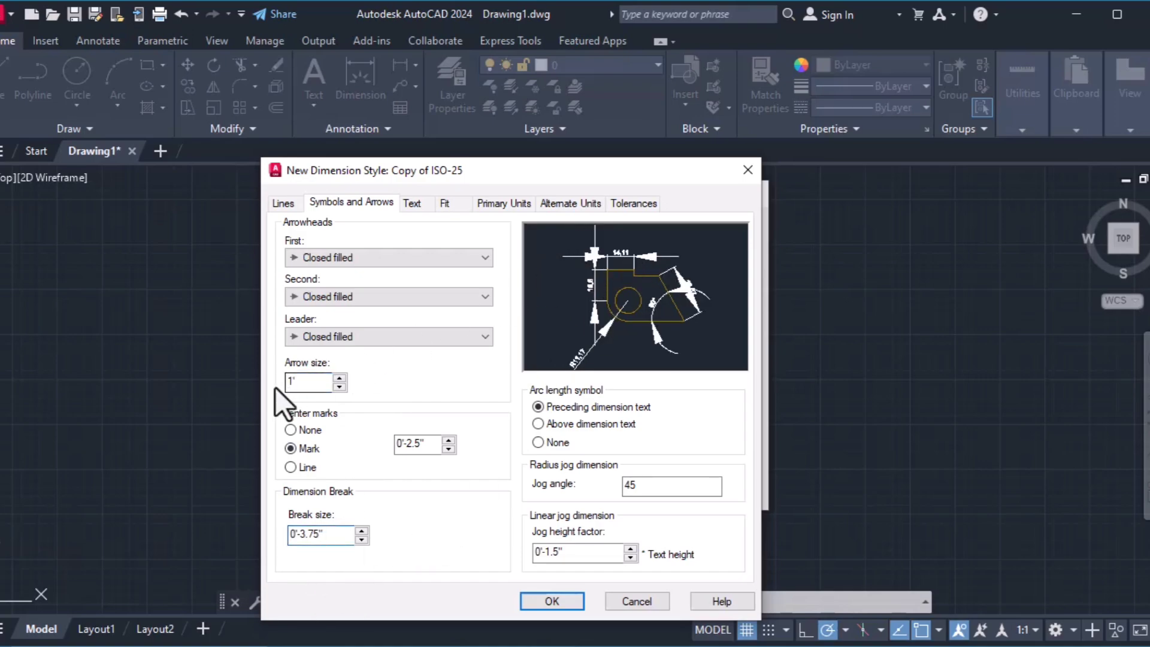
{"action": "double_click", "coordinate": [297, 382]}
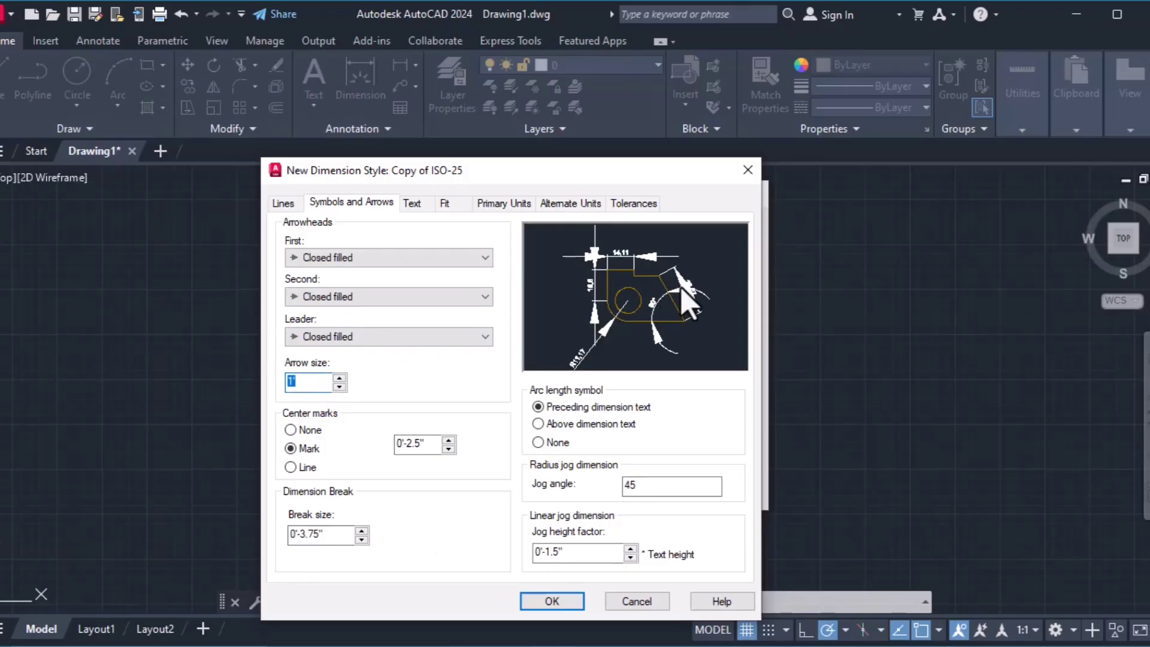
Set the text height of the new dimension style to 5"
{"action": "left_click", "coordinate": [413, 204]}
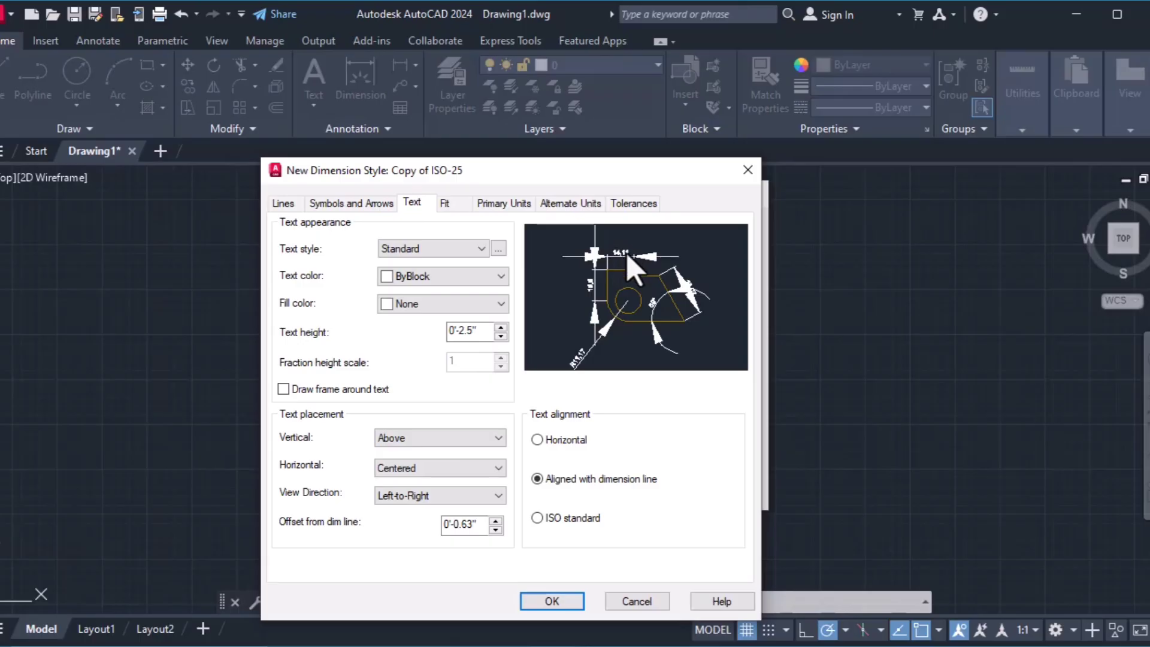
{"action": "double_click", "coordinate": [470, 330]}
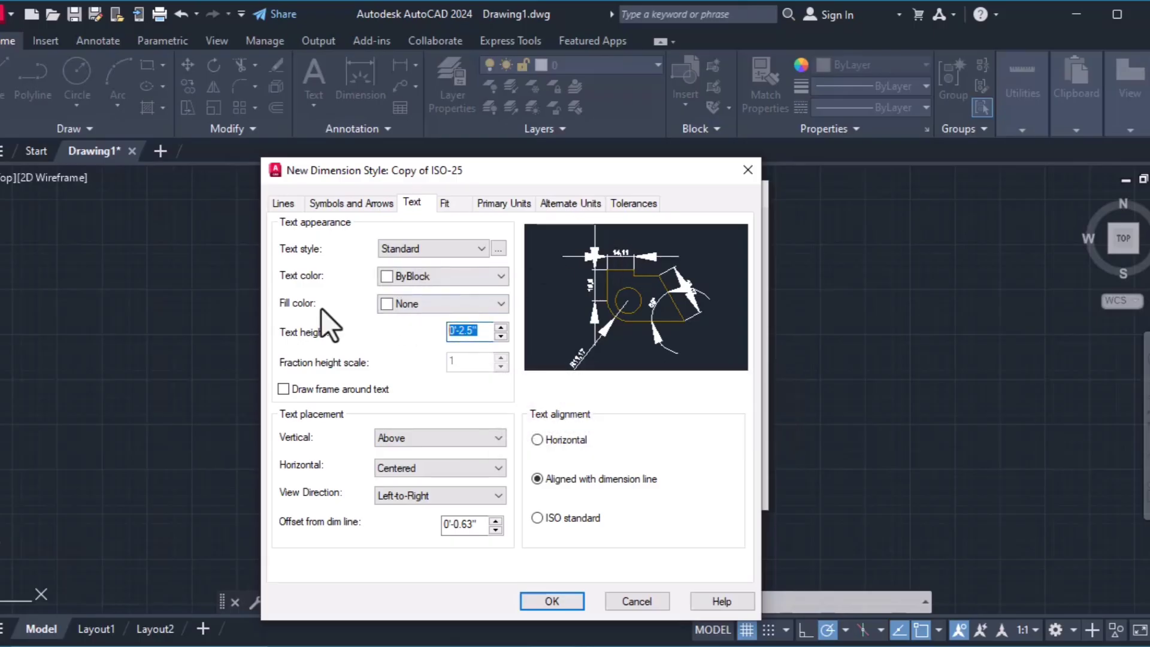
{"action": "type", "text": "5\""}
{"action": "double_click", "coordinate": [460, 330]}
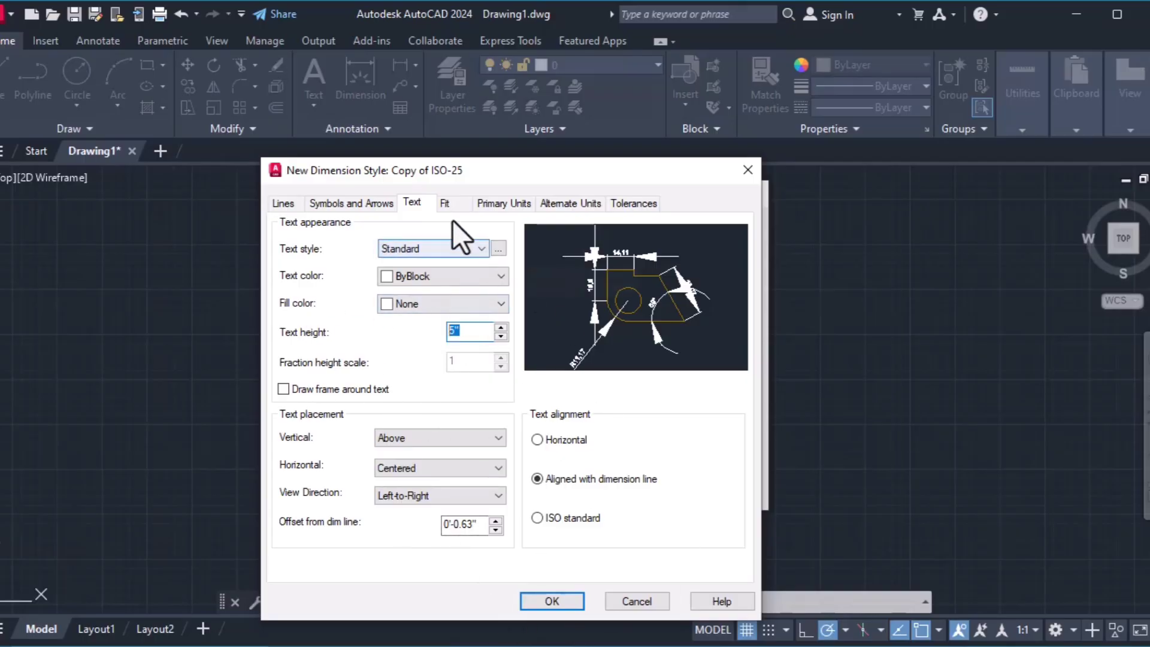
Set the primary units for linear dimensions to the Engineering format with a precision of 0'-0"
{"action": "left_click", "coordinate": [445, 204]}
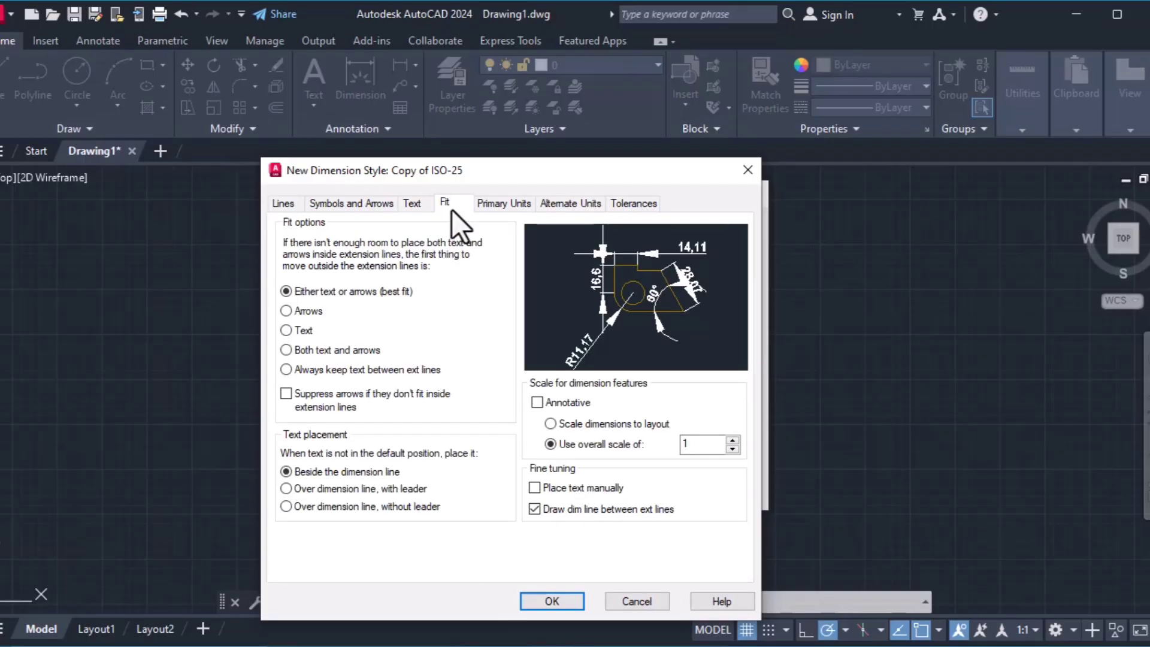
{"action": "left_click", "coordinate": [499, 202]}
{"action": "left_click", "coordinate": [425, 240]}
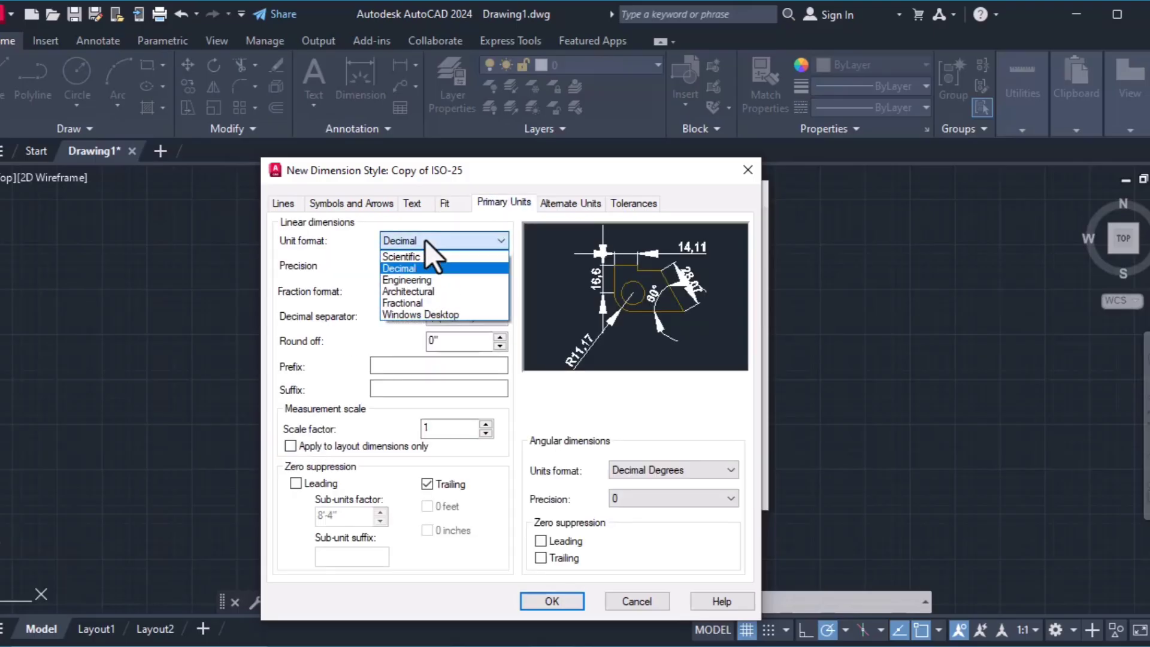
{"action": "left_click", "coordinate": [422, 280]}
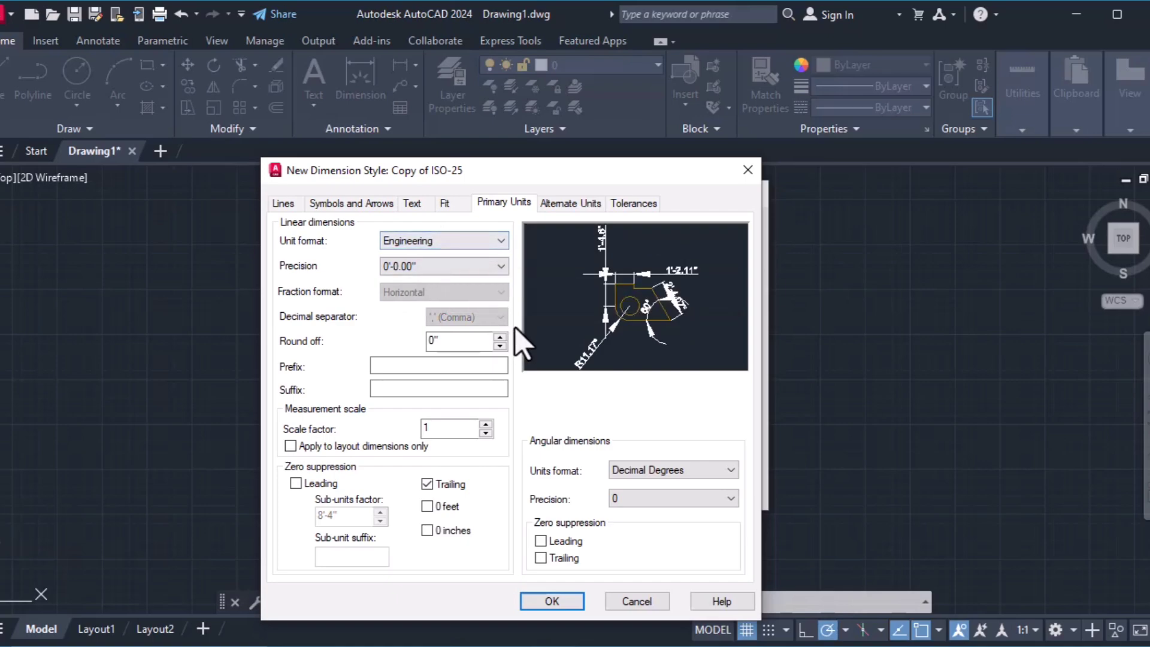
{"action": "left_click", "coordinate": [457, 265]}
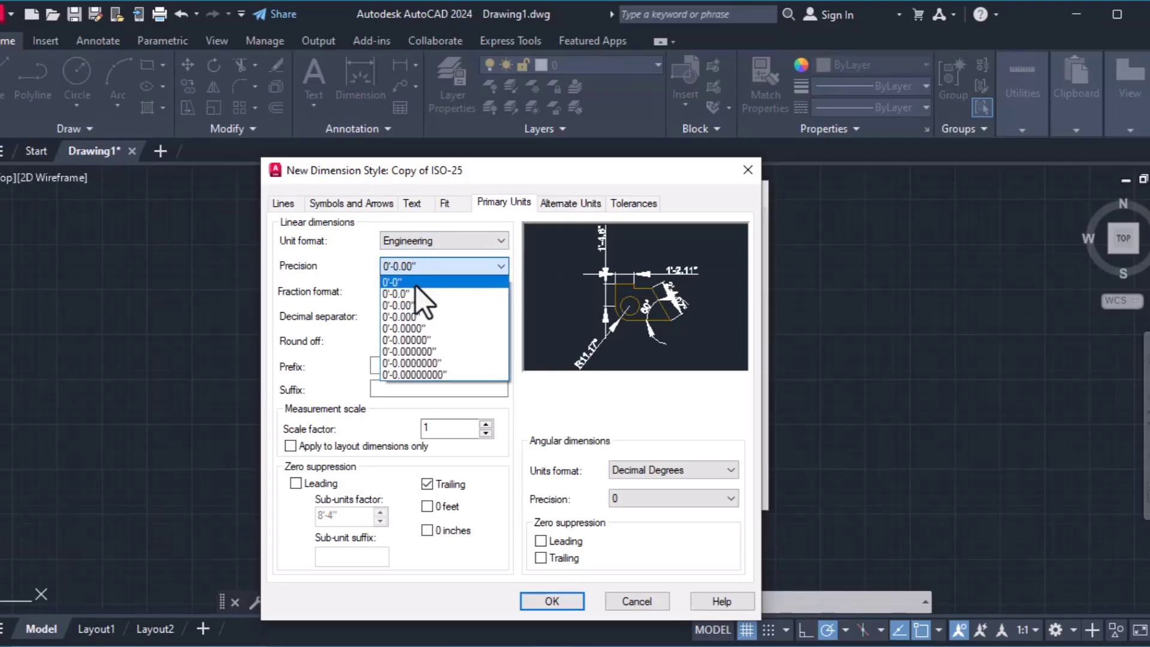
{"action": "left_click", "coordinate": [415, 284]}
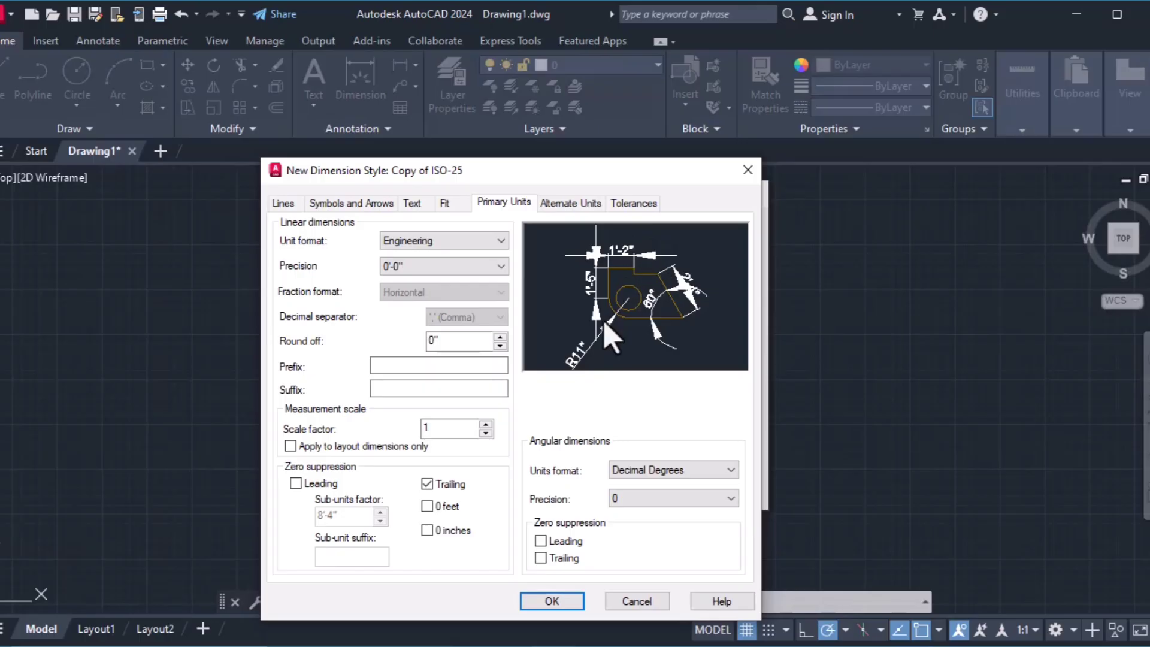
Accept the new style's settings, make Copy of ISO-25 the current dimension style, and close the Dimension Style Manager
{"action": "left_click", "coordinate": [569, 204]}
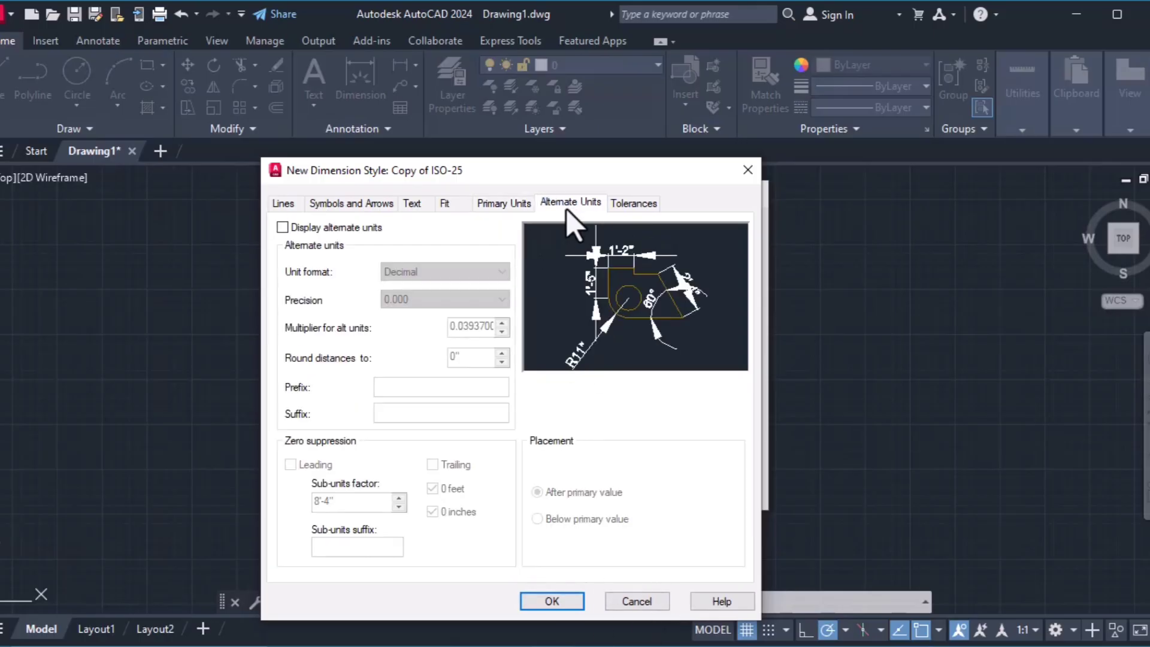
{"action": "left_click", "coordinate": [634, 204]}
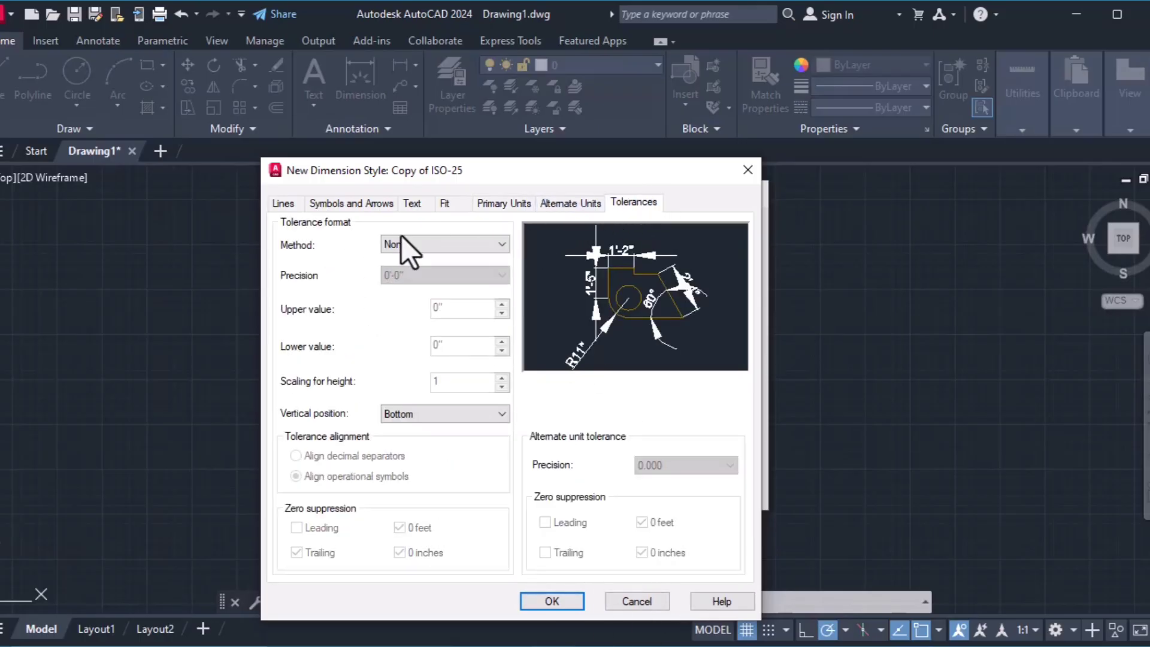
{"action": "left_click", "coordinate": [553, 601]}
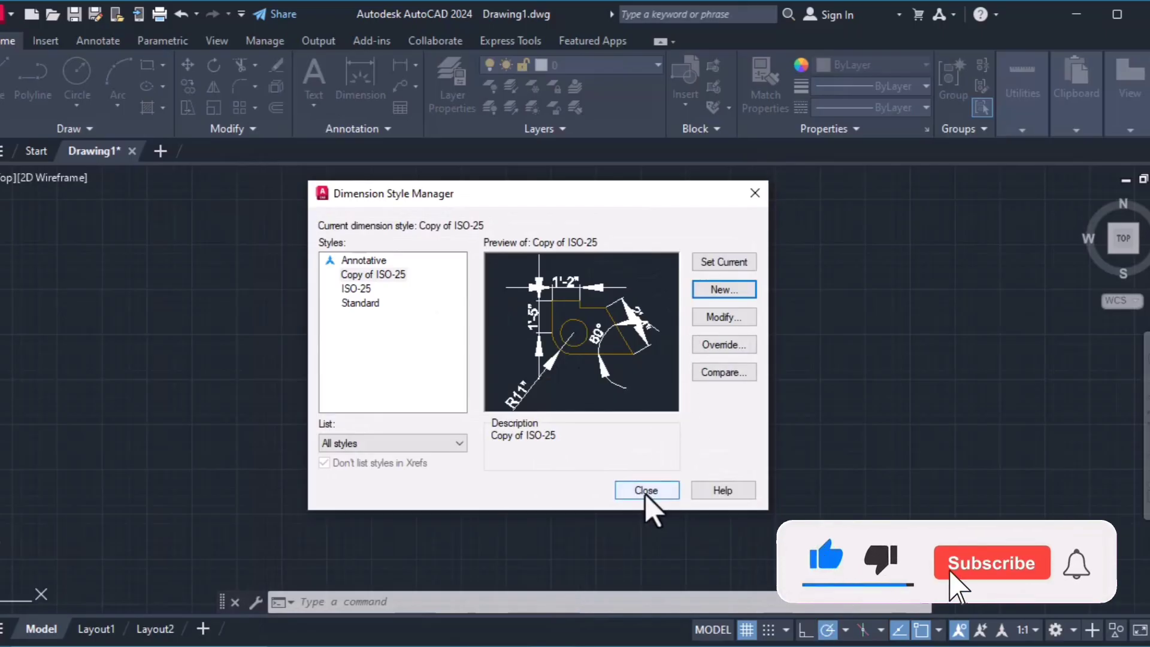
{"action": "left_click", "coordinate": [724, 261]}
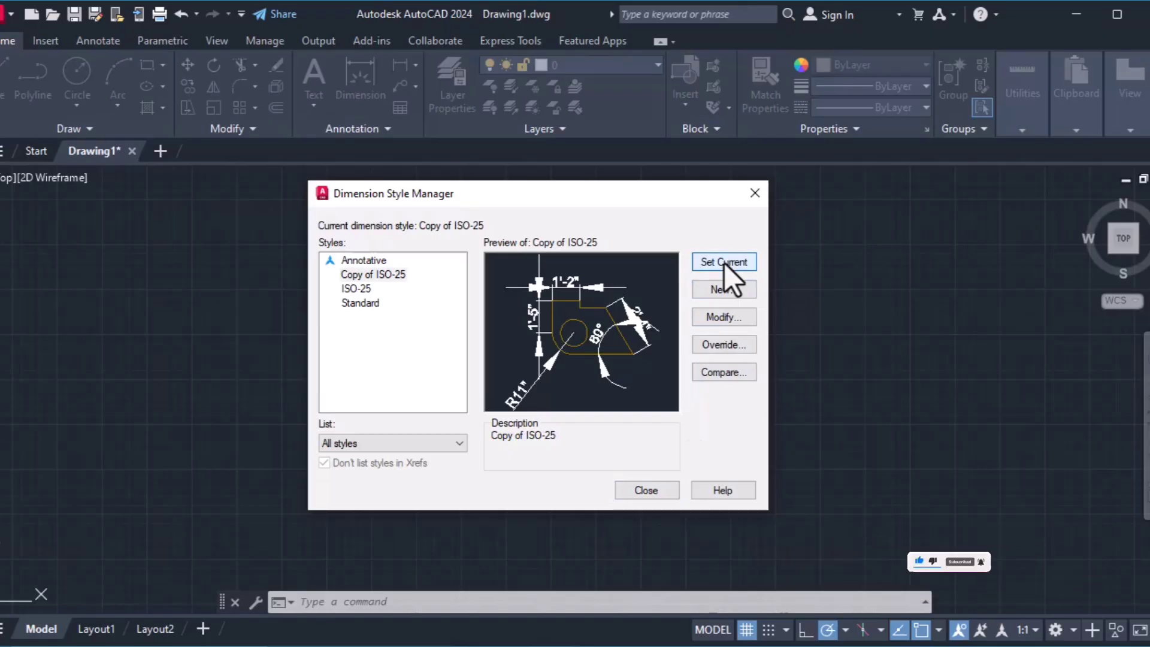
{"action": "left_click", "coordinate": [659, 496]}
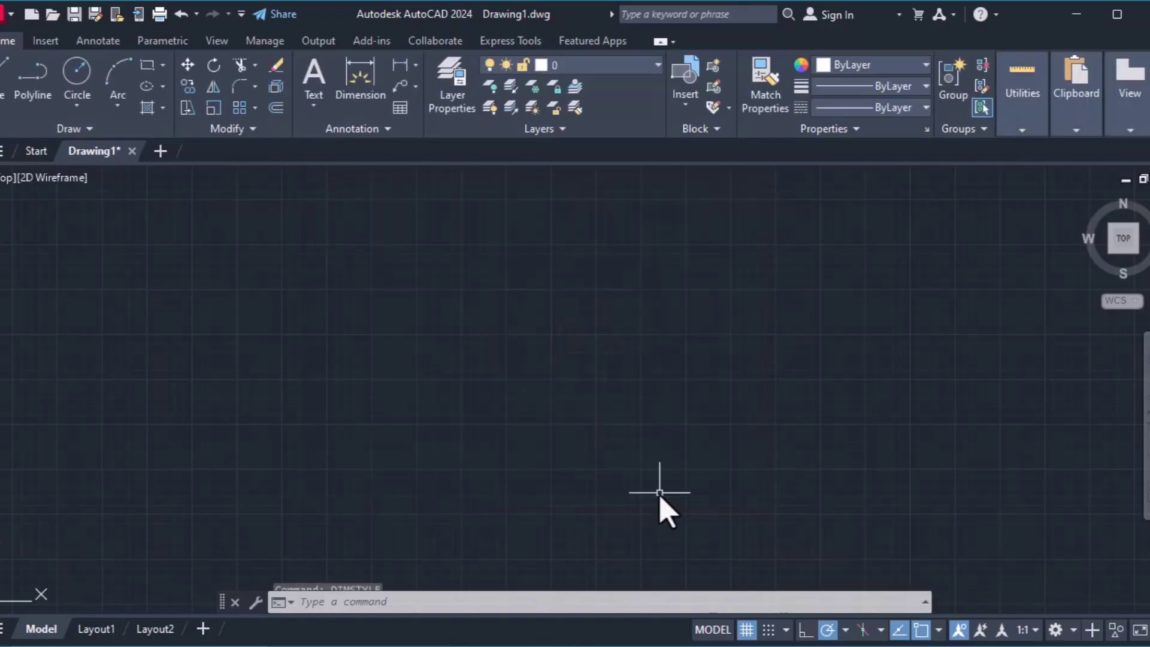